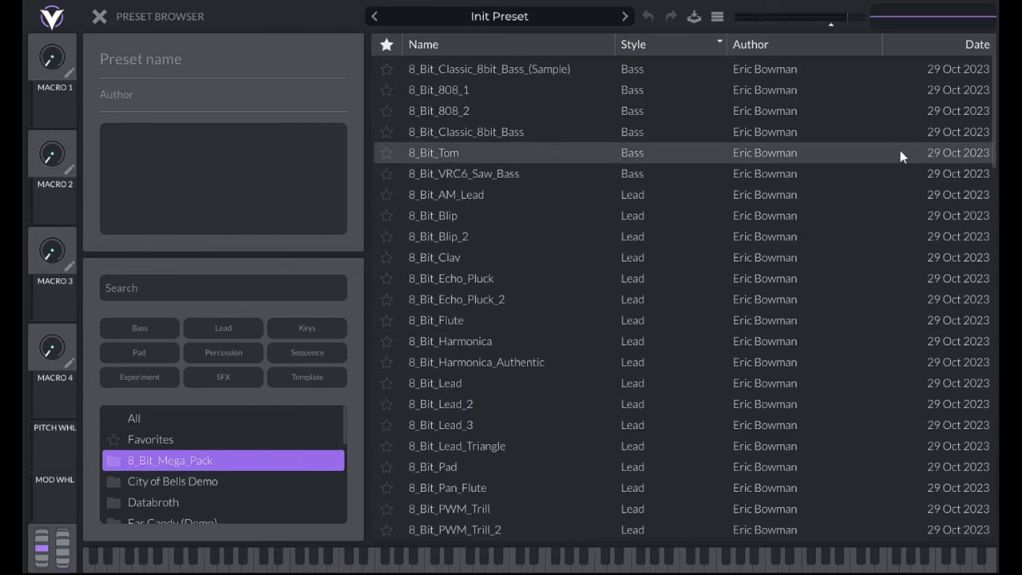
Look through the bass, lead, percussion and sequence presets in the 8_Bit_Mega_Pack folder.
scroll(888, 70, down, 5)
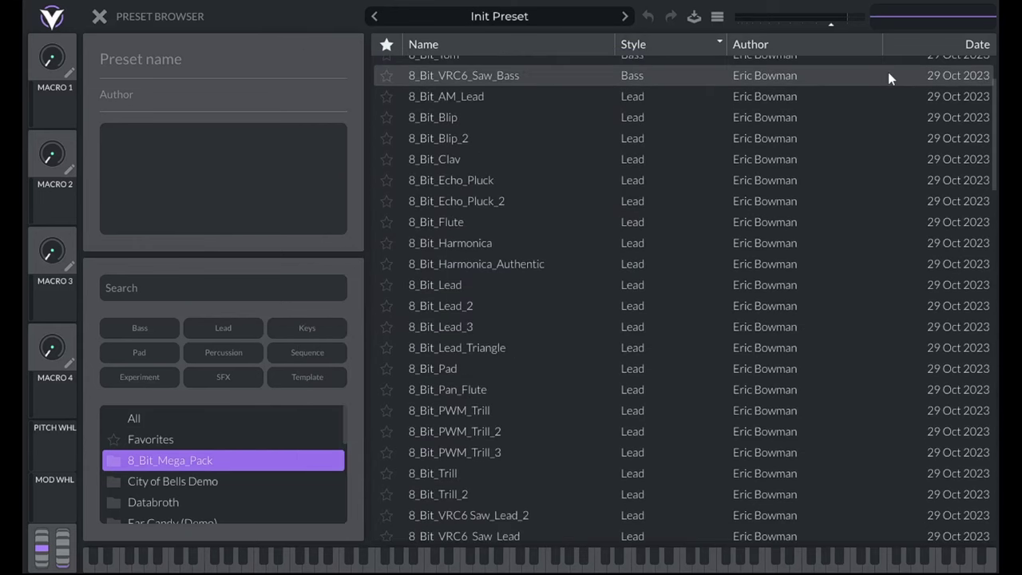
scroll(888, 74, down, 11)
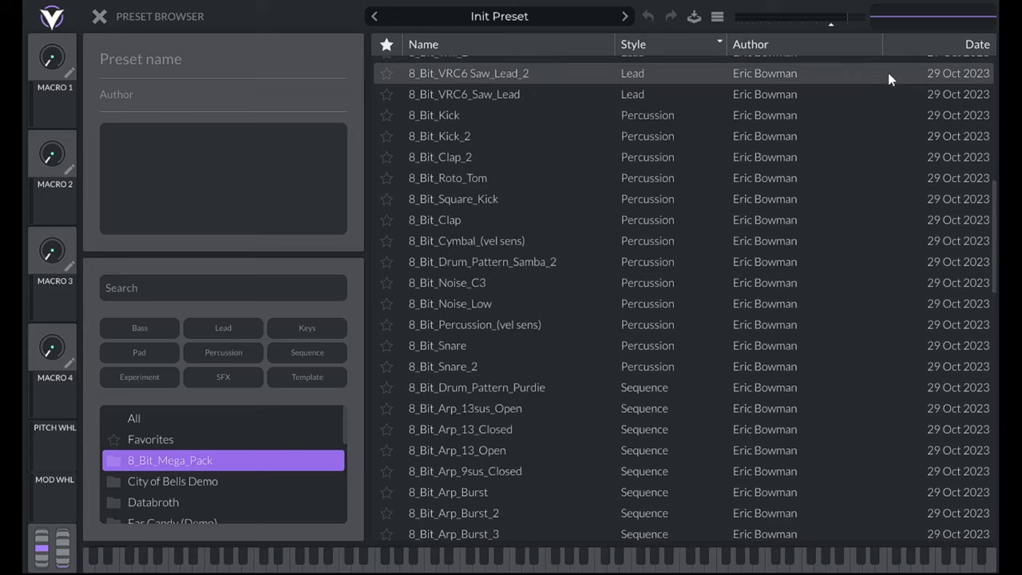
scroll(888, 72, down, 12)
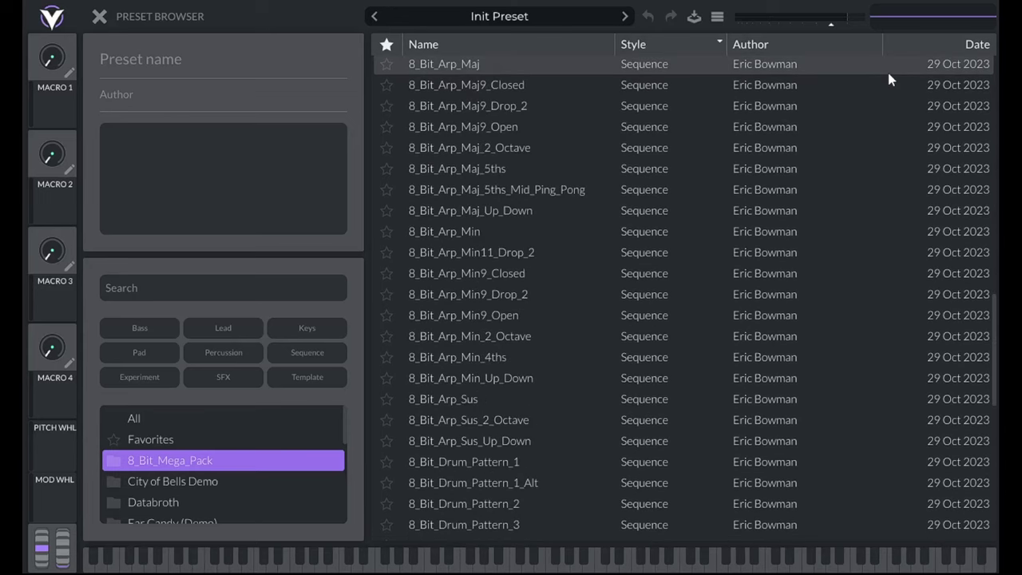
scroll(888, 73, down, 10)
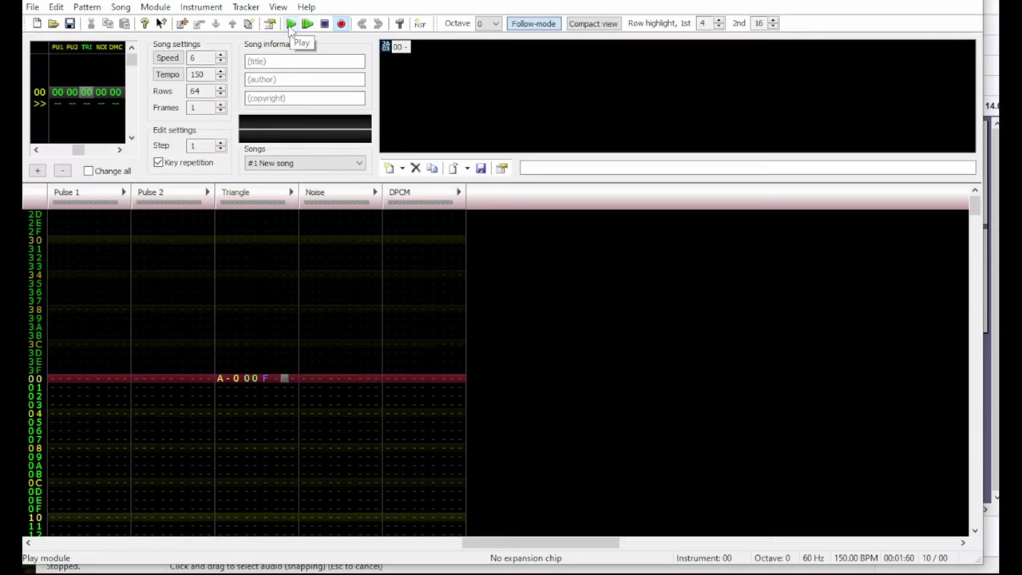
Switch to FamiTracker and play the module containing the A-0 Triangle note.
click(290, 24)
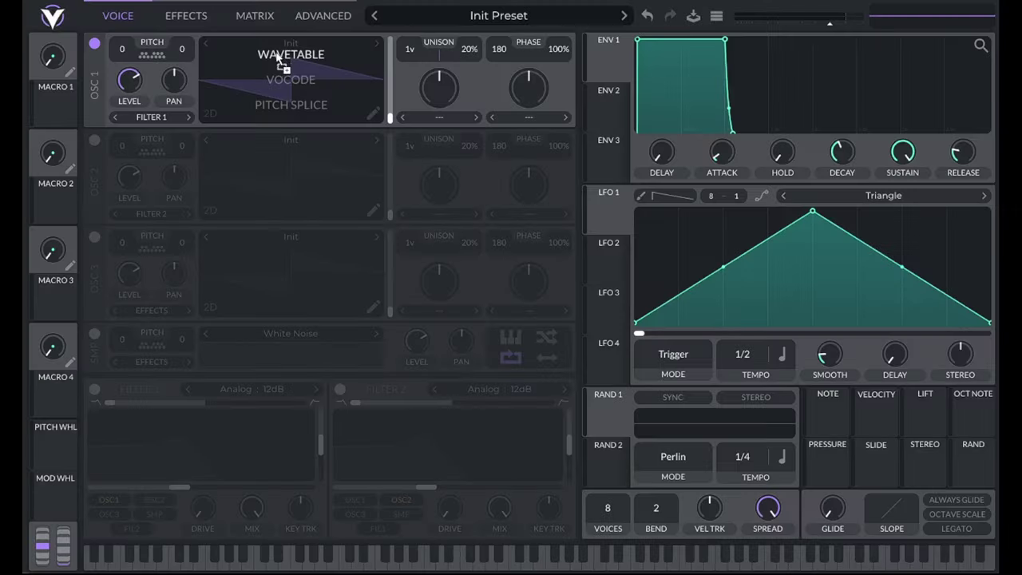
Switch to Vital, load Single Cycle Demo into oscillator 1 as a wavetable, and open it for editing.
drag(279, 64, 279, 51)
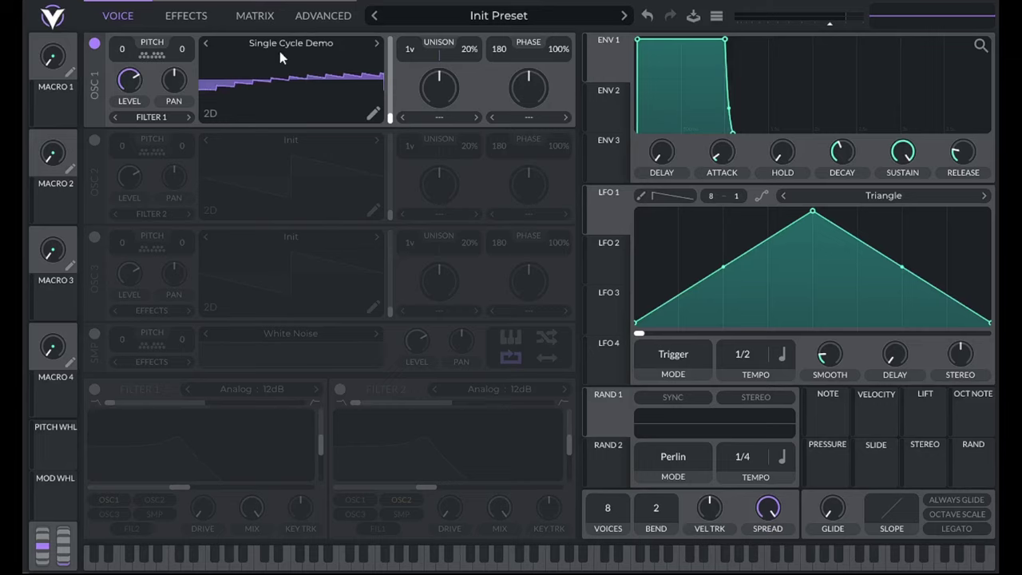
click(373, 113)
scroll(520, 253, up, 5)
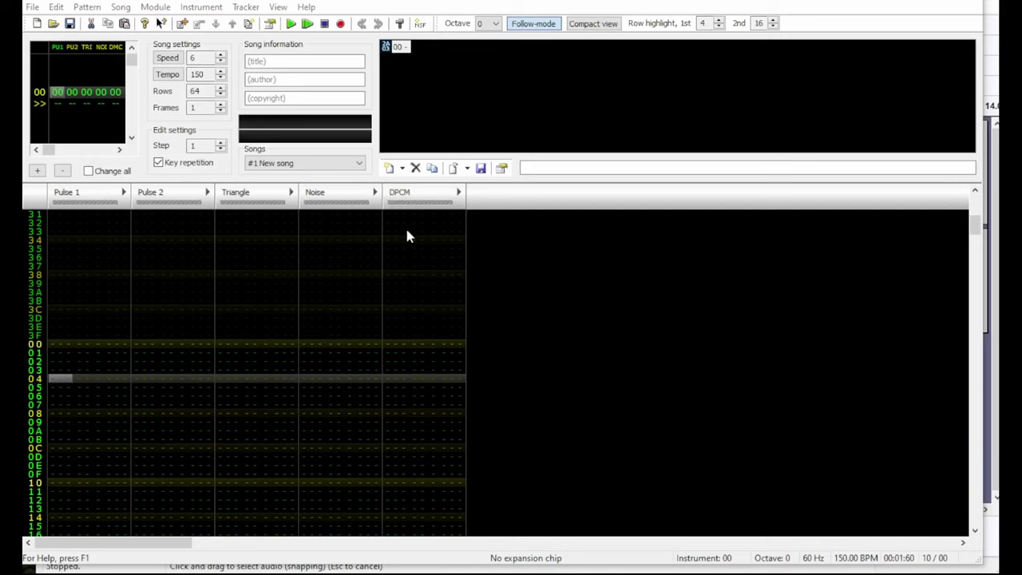
In FamiTracker, turn on edit mode, choose octave 0, and enter an A-0 note on row 00 of the Triangle channel.
key(space)
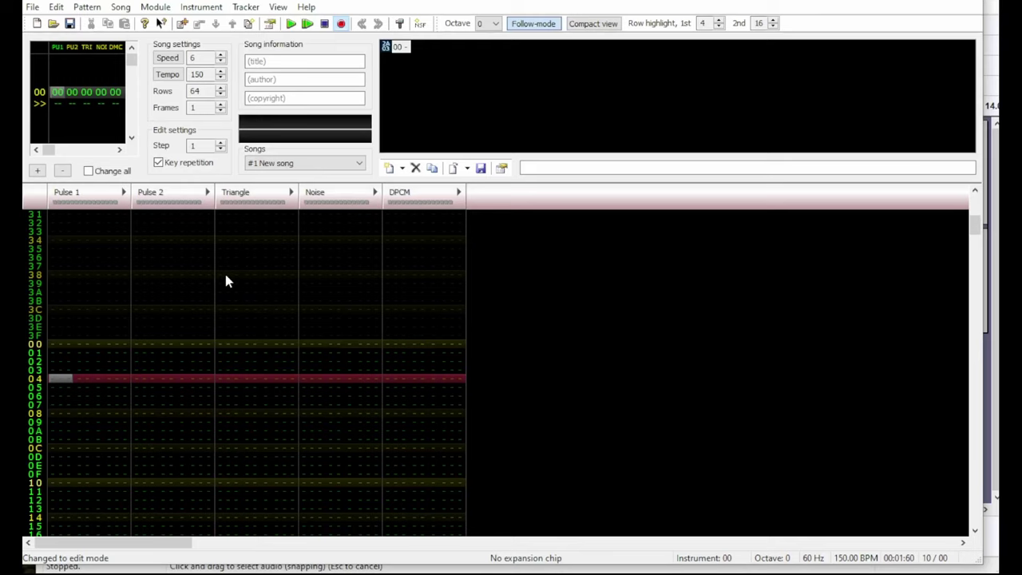
click(488, 23)
click(488, 37)
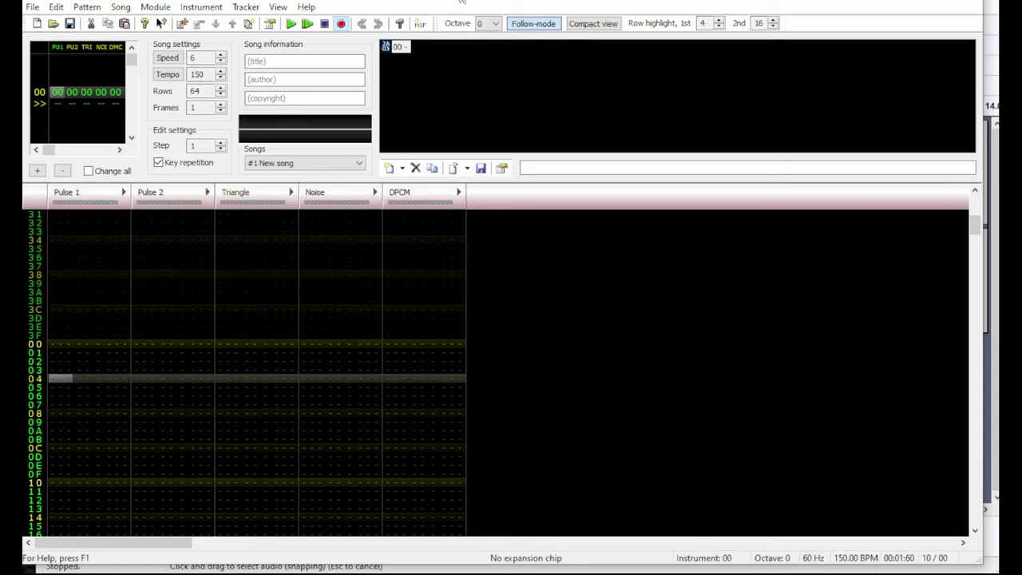
click(221, 344)
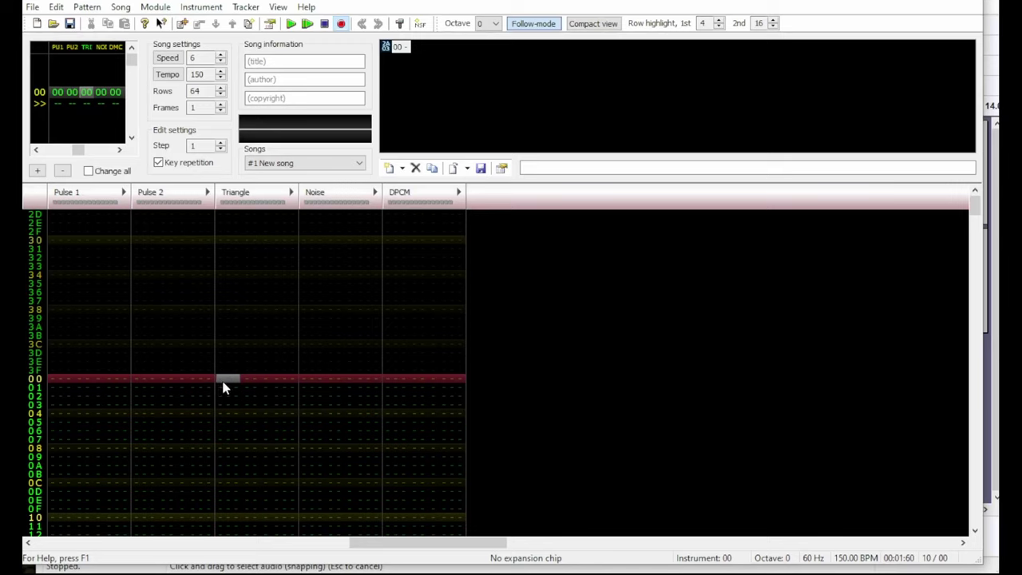
key(n)
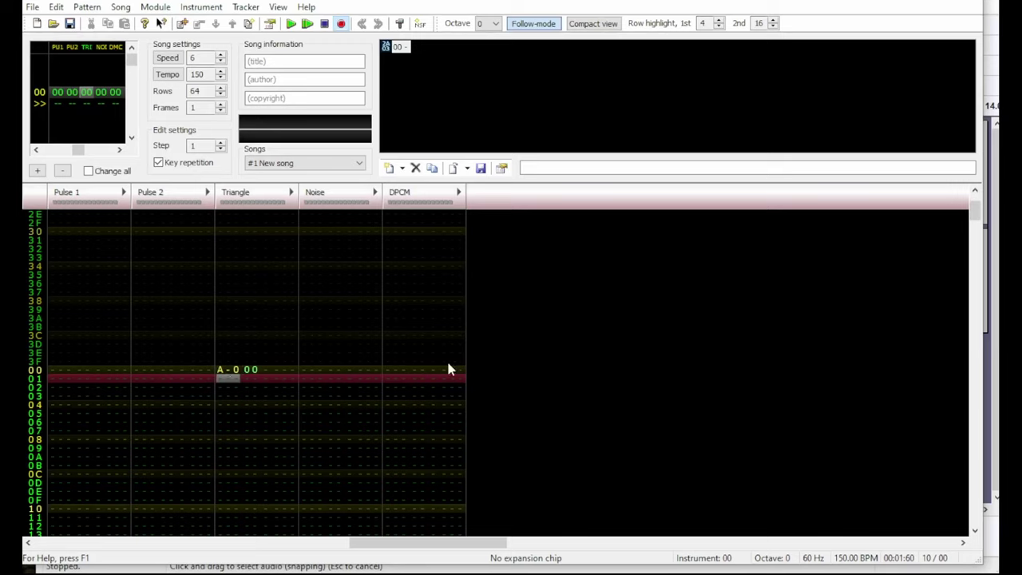
Set the volume of the Triangle note on row 00 to F and place the cursor in its effect parameter field.
click(262, 368)
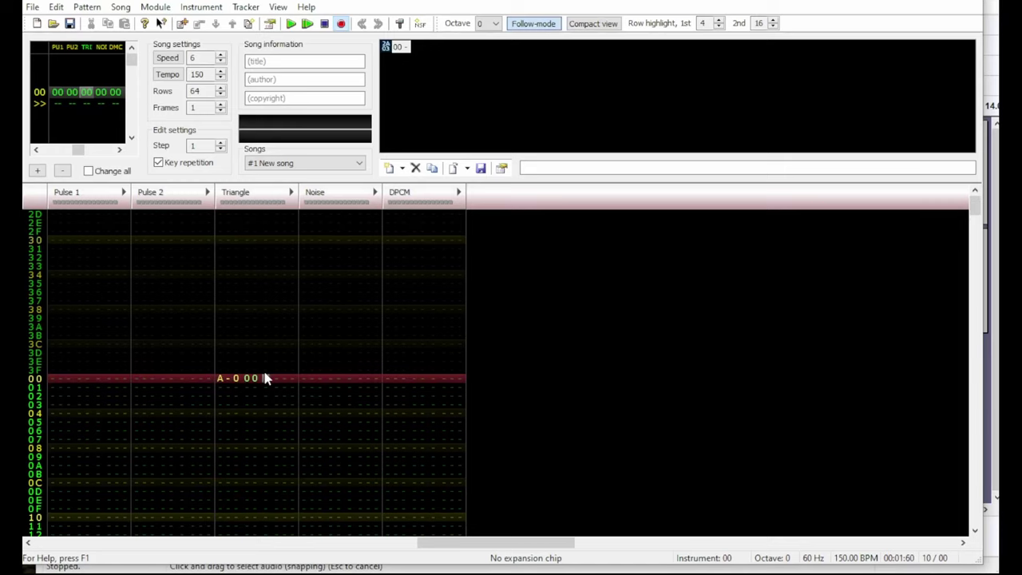
key(Down)
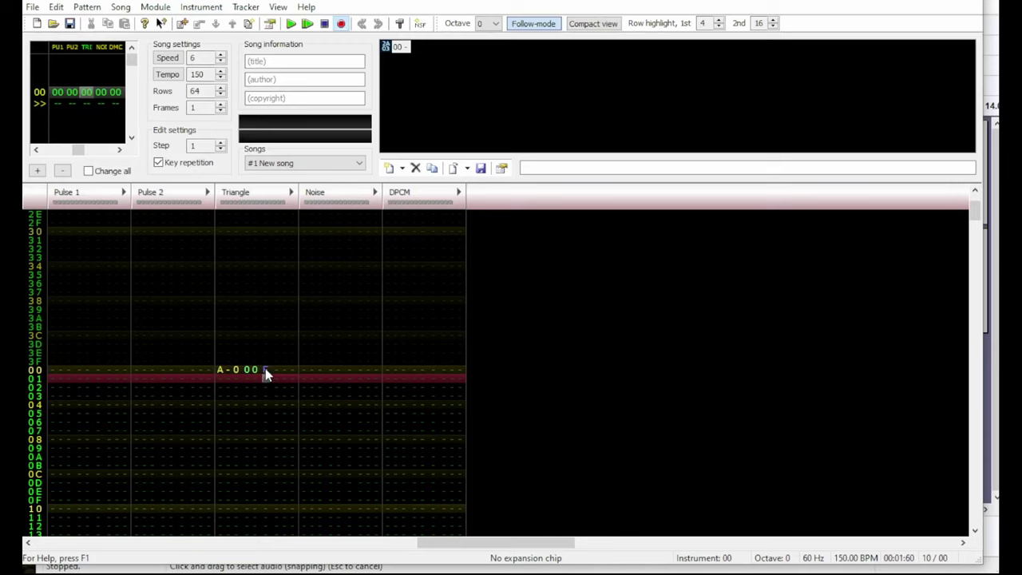
click(273, 369)
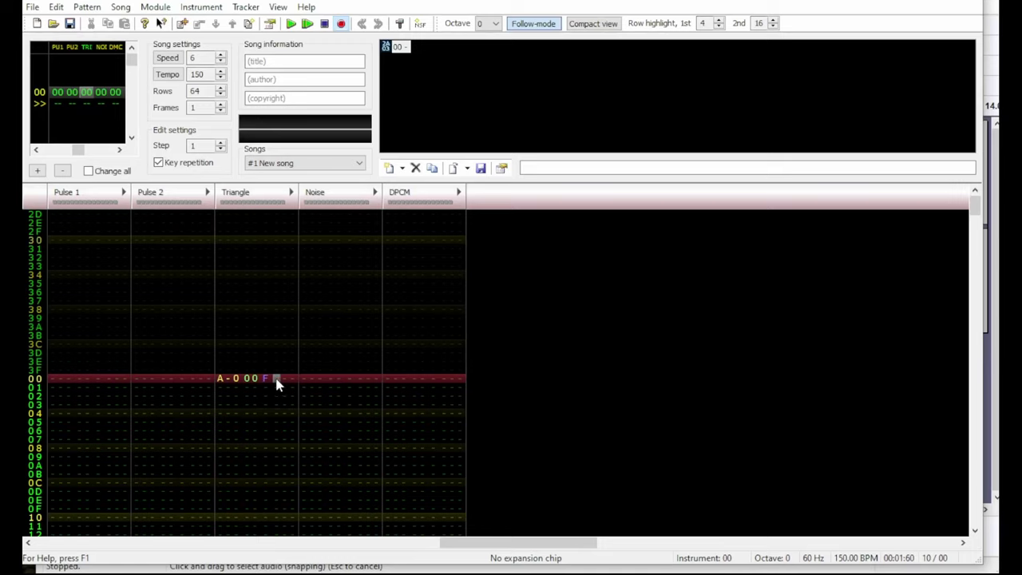
click(285, 380)
click(289, 378)
click(286, 379)
click(291, 379)
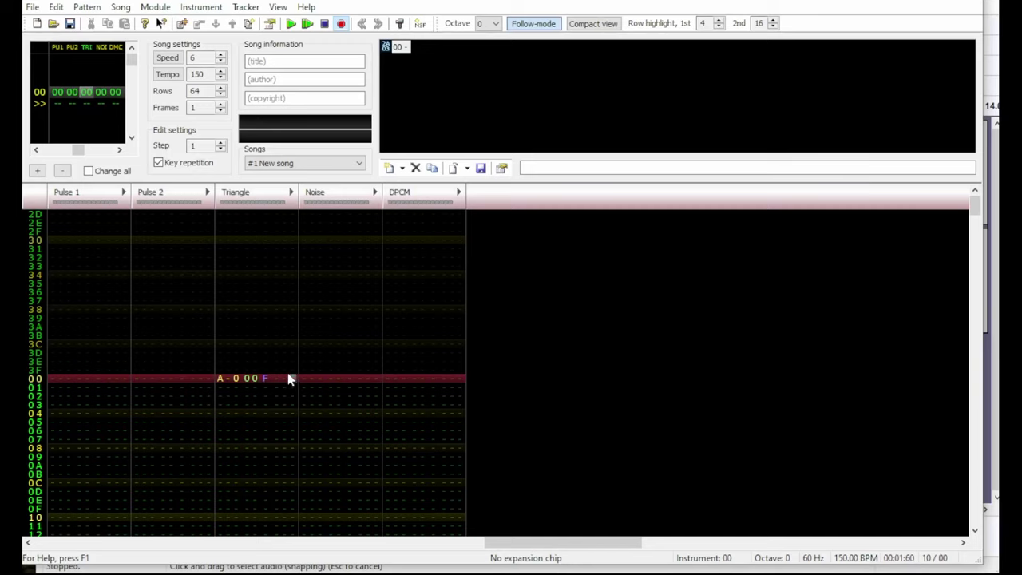
click(285, 378)
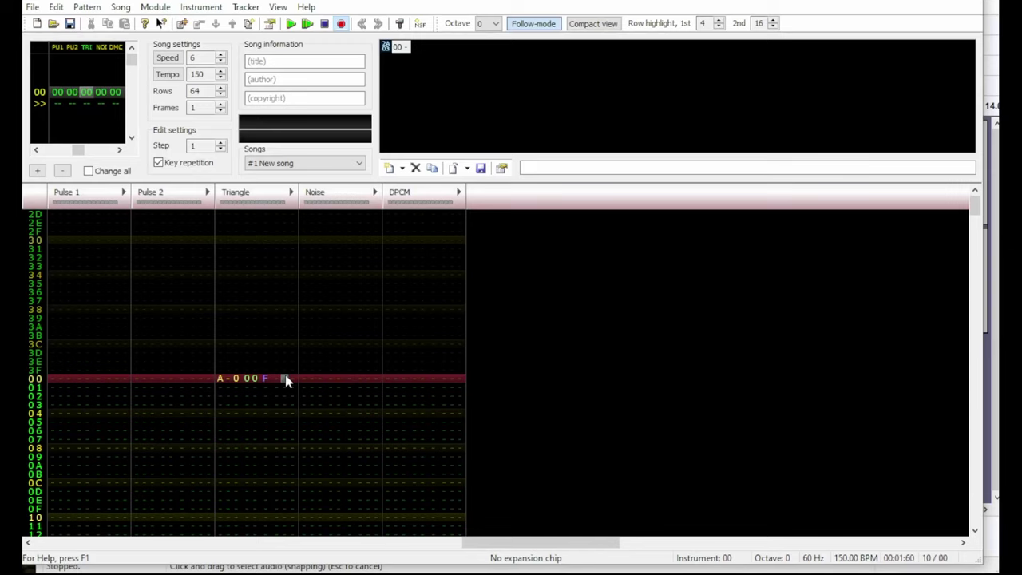
Play the module, record about one second of the tone in Audacity, and stop the tracker playback.
click(292, 24)
key(alt+Tab)
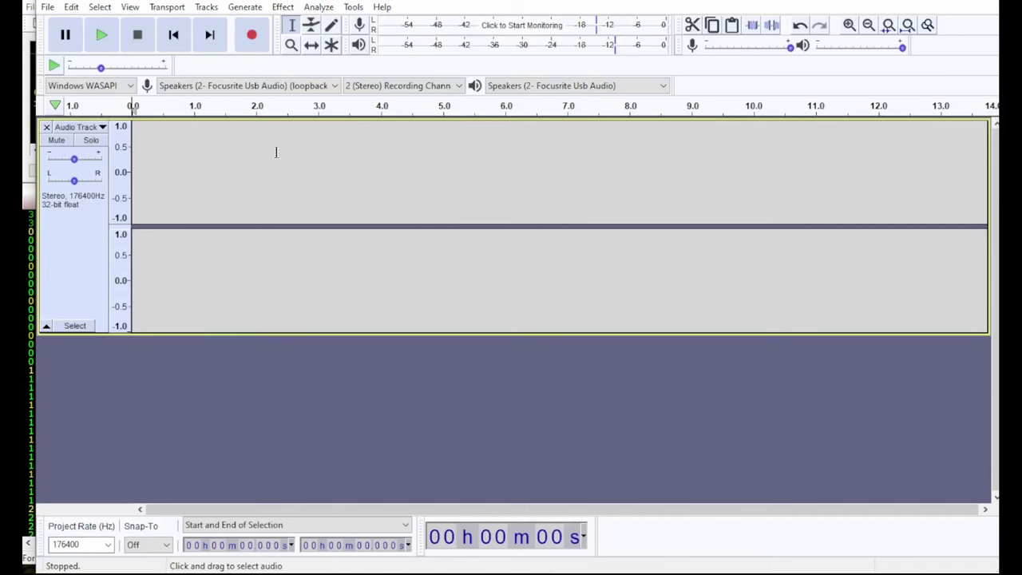
click(251, 35)
click(138, 35)
key(alt+Tab)
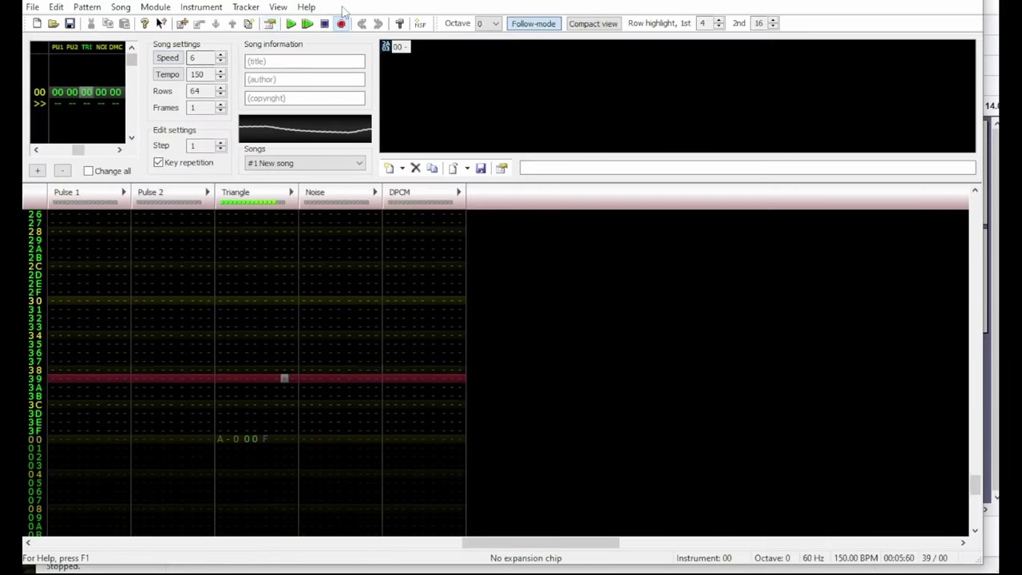
click(325, 24)
Back in Audacity, select one full cycle of the recorded waveform, snapping both selection edges to zero crossings.
key(alt+Tab)
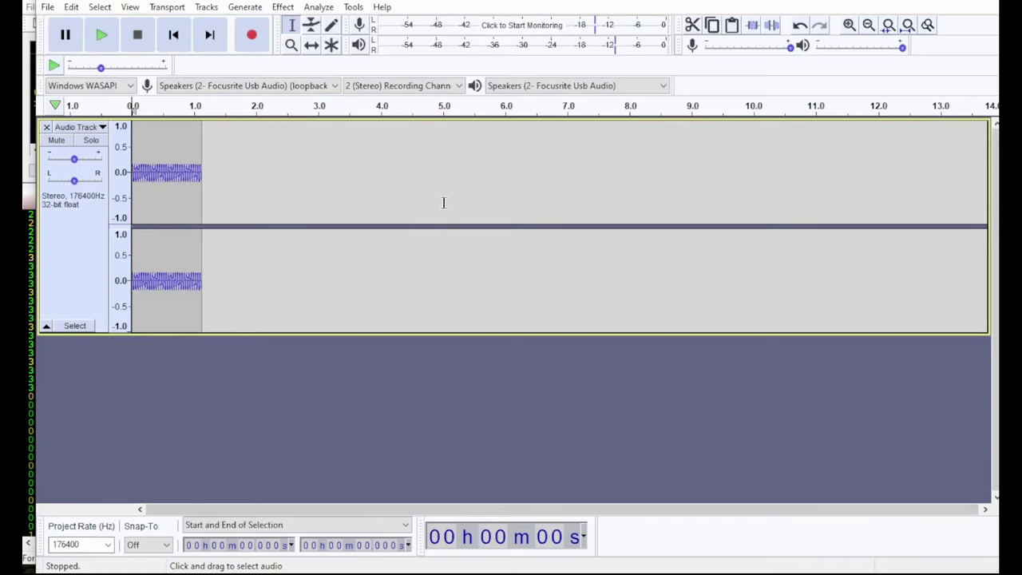
scroll(232, 230, up, 4)
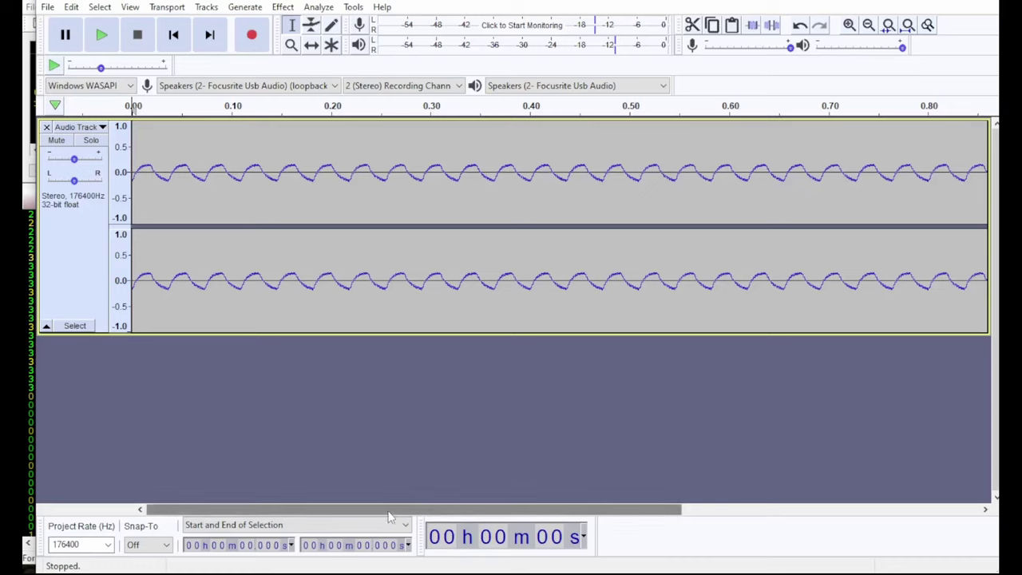
scroll(244, 224, up, 1)
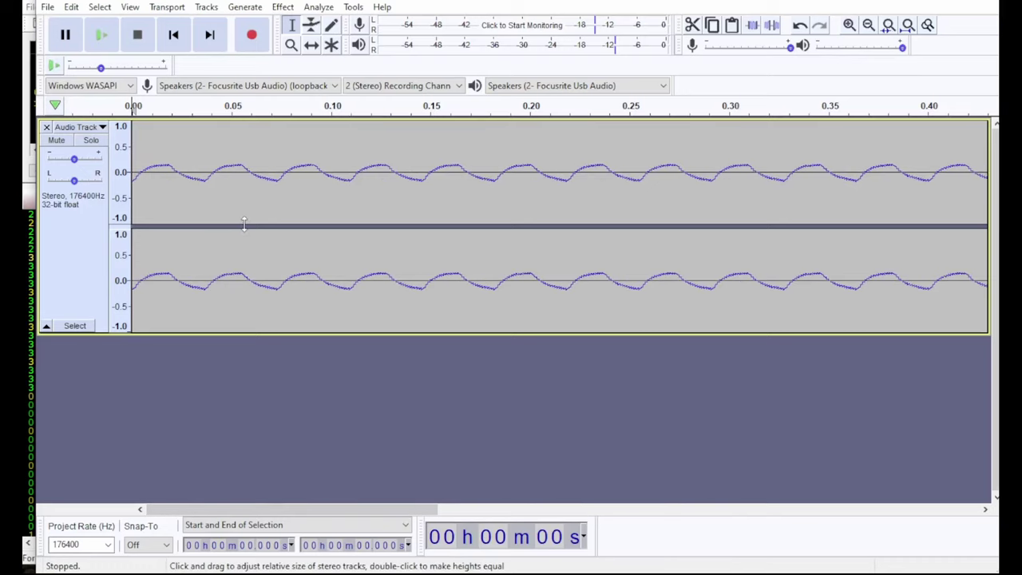
scroll(244, 223, up, 1)
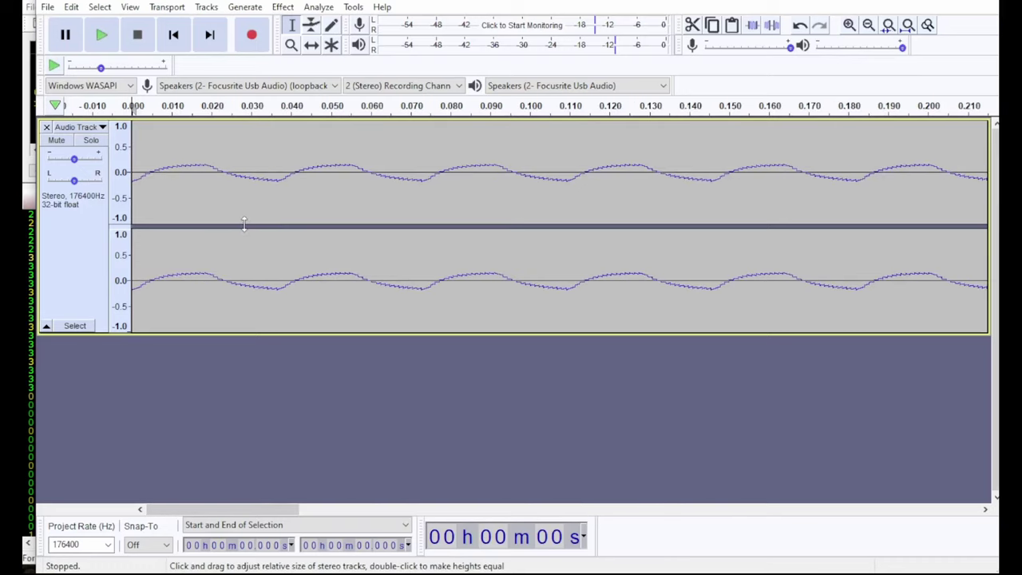
drag(145, 175, 301, 184)
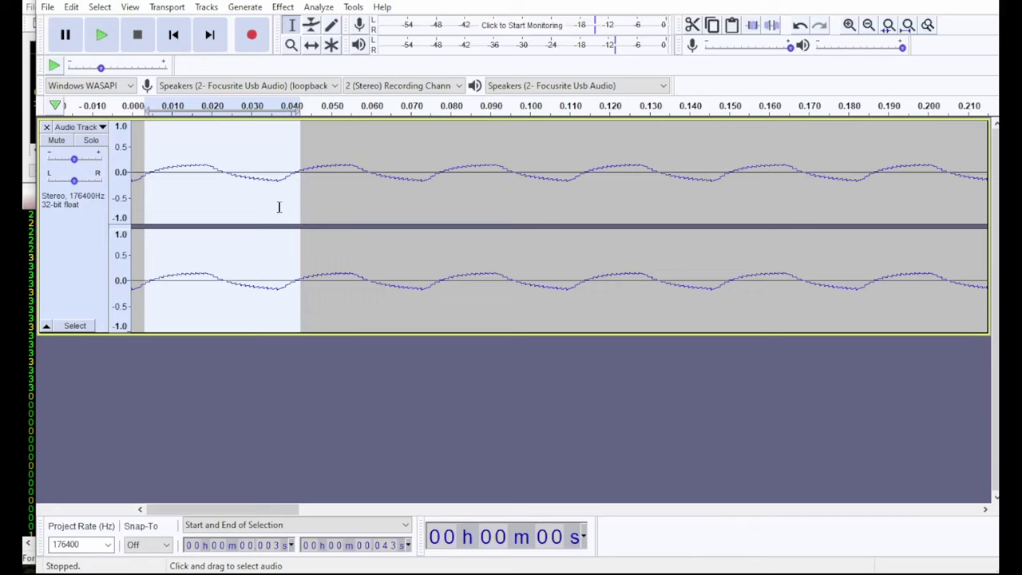
key(ctrl+shift+Right)
key(ctrl+shift+Left)
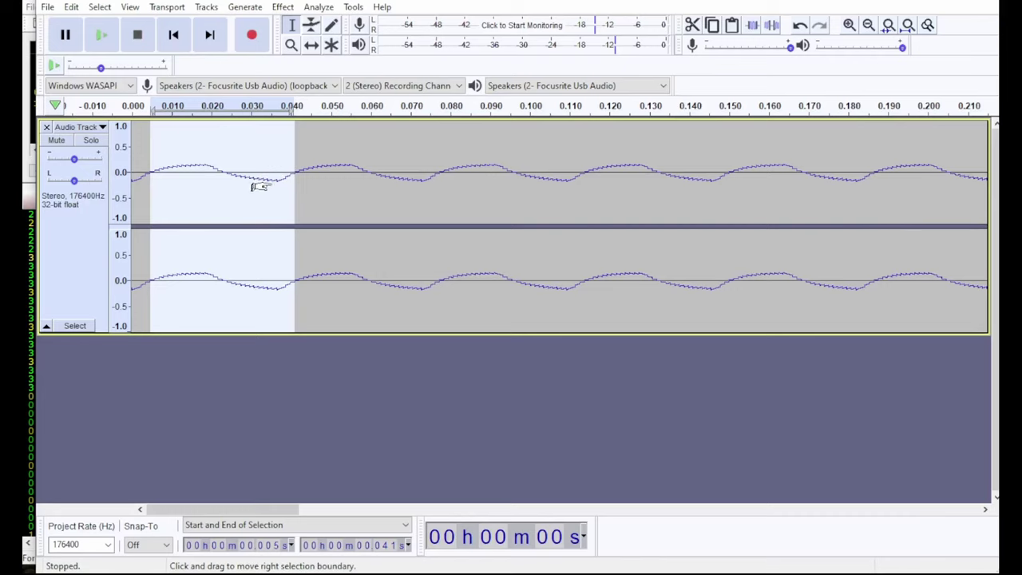
Trim the recording to the selected single cycle and align the remaining clip with the start of the timeline.
key(ctrl+2)
drag(226, 238, 82, 248)
key(Delete)
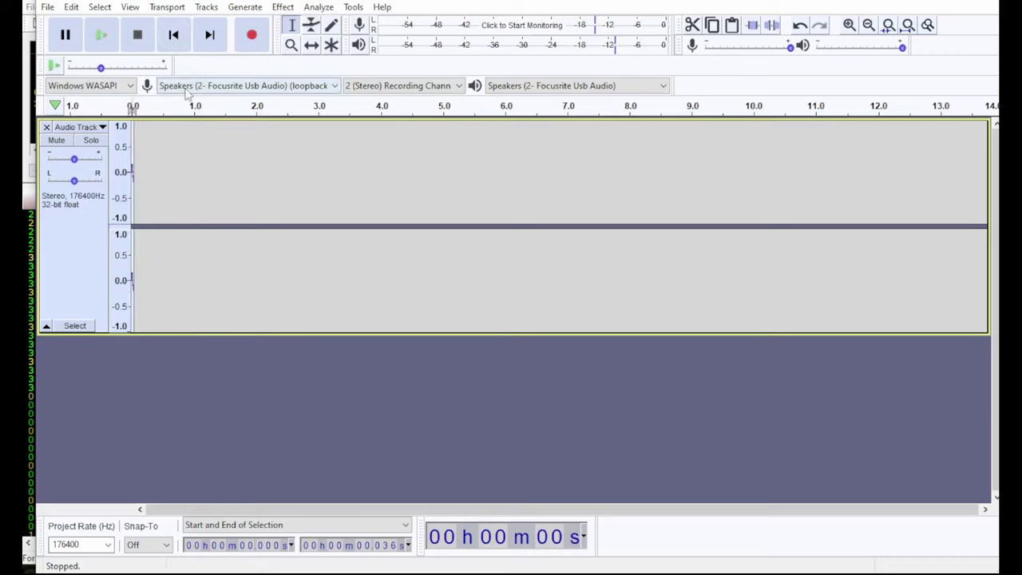
Select the entire trimmed waveform cycle and export it as an audio file.
key(ctrl+a)
key(ctrl+1)
key(ctrl+1)
key(ctrl+1)
key(ctrl+1)
key(ctrl+1)
key(ctrl+1)
key(ctrl+1)
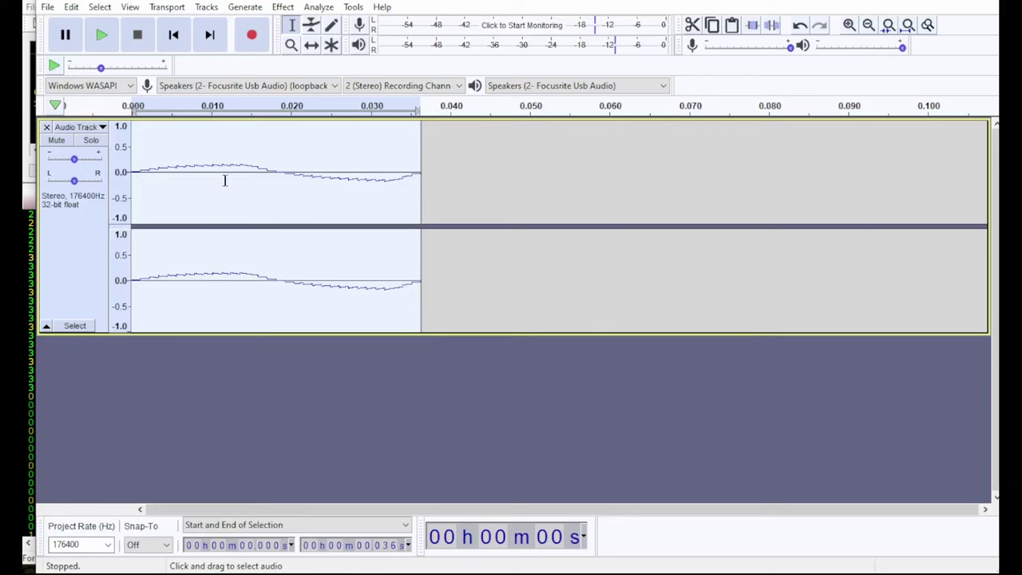
click(47, 7)
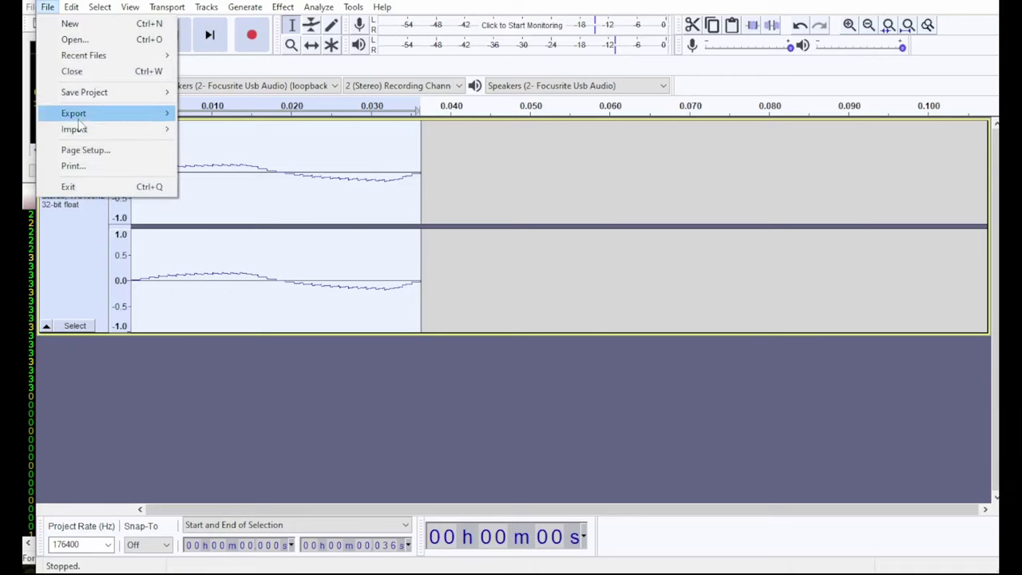
mouse_move(80, 120)
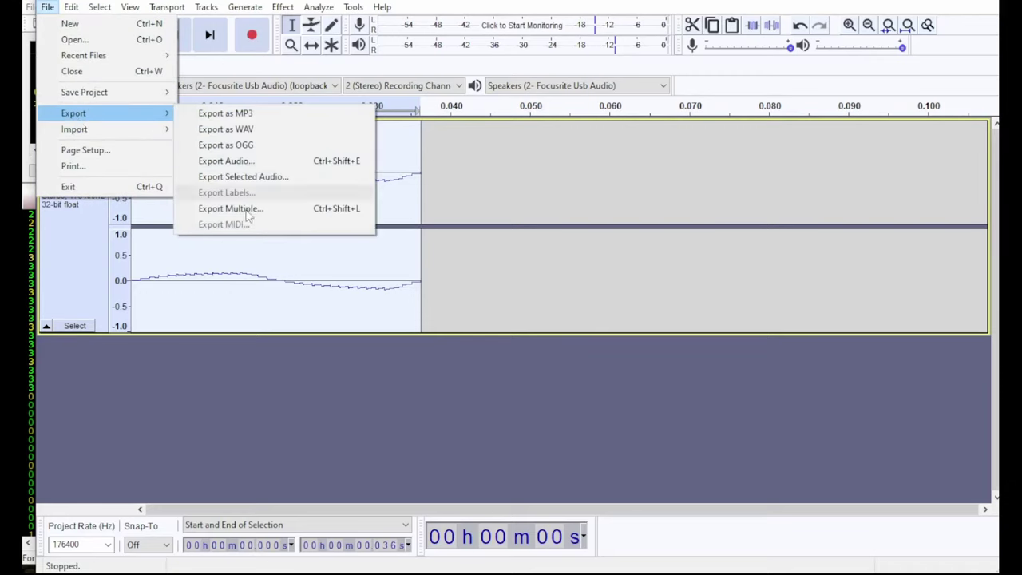
click(246, 373)
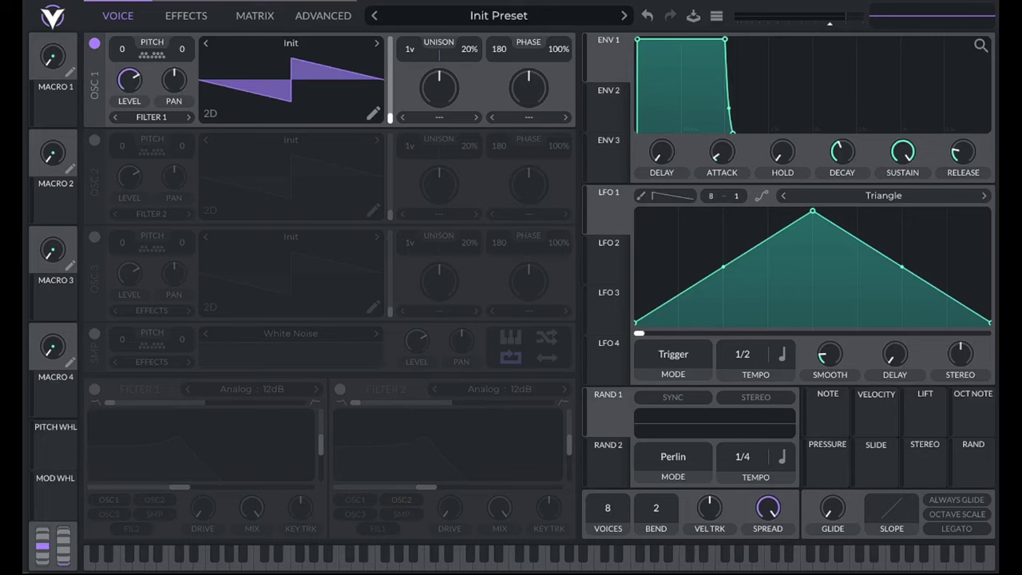
Switch to Vital, load Single Cycle Demo into oscillator 1 as a wavetable, and open it in the wavetable editor.
drag(191, 111, 281, 56)
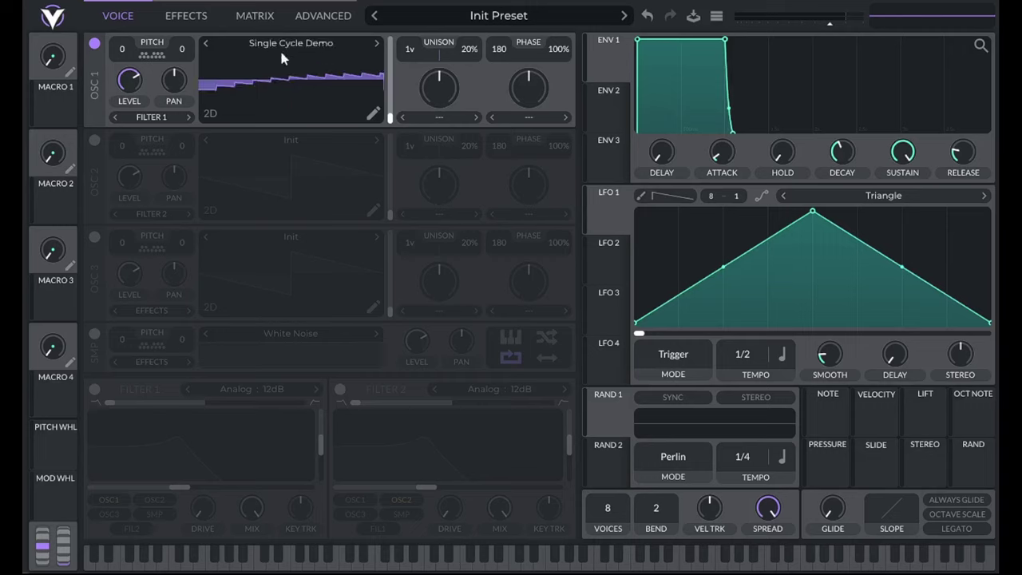
click(372, 116)
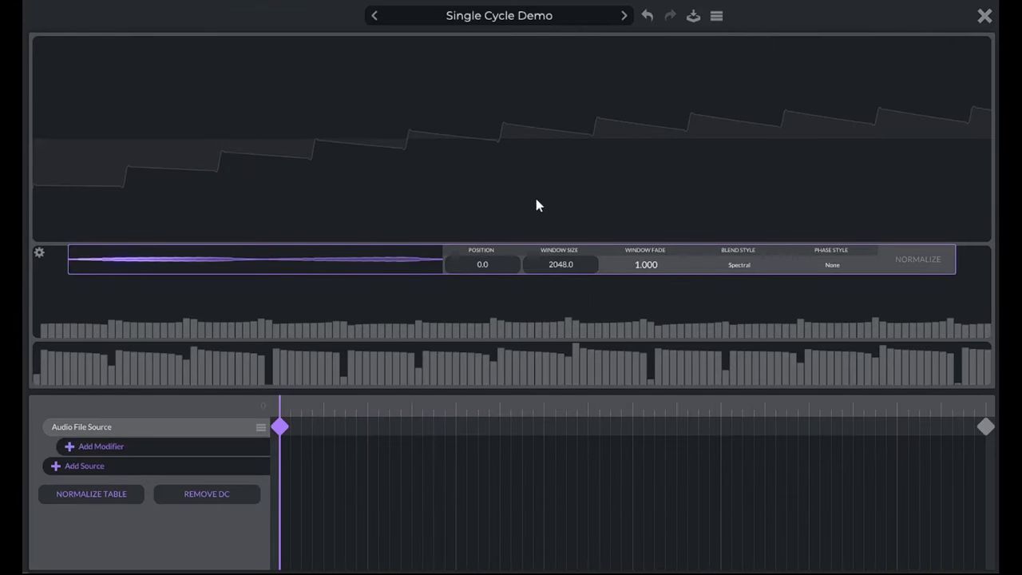
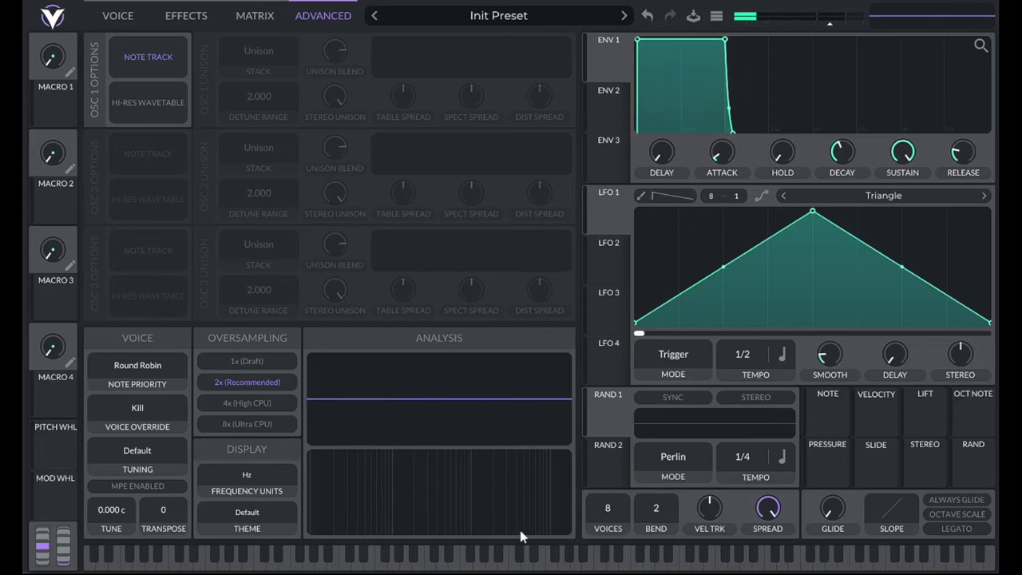
Return to the voice settings, enable oscillator 3 with its Basic Shapes wavetable, and turn off oscillator 1.
click(131, 21)
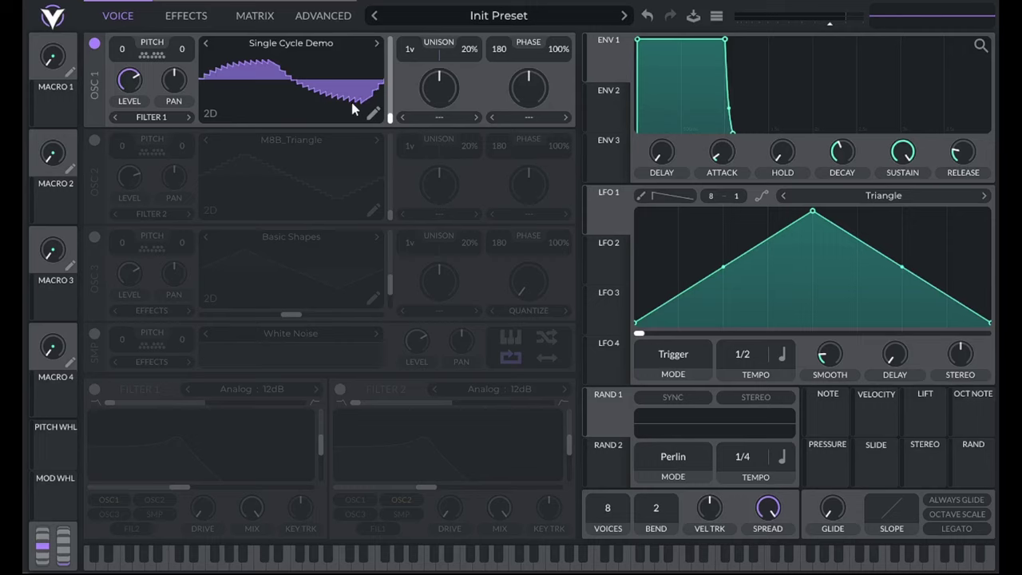
click(95, 237)
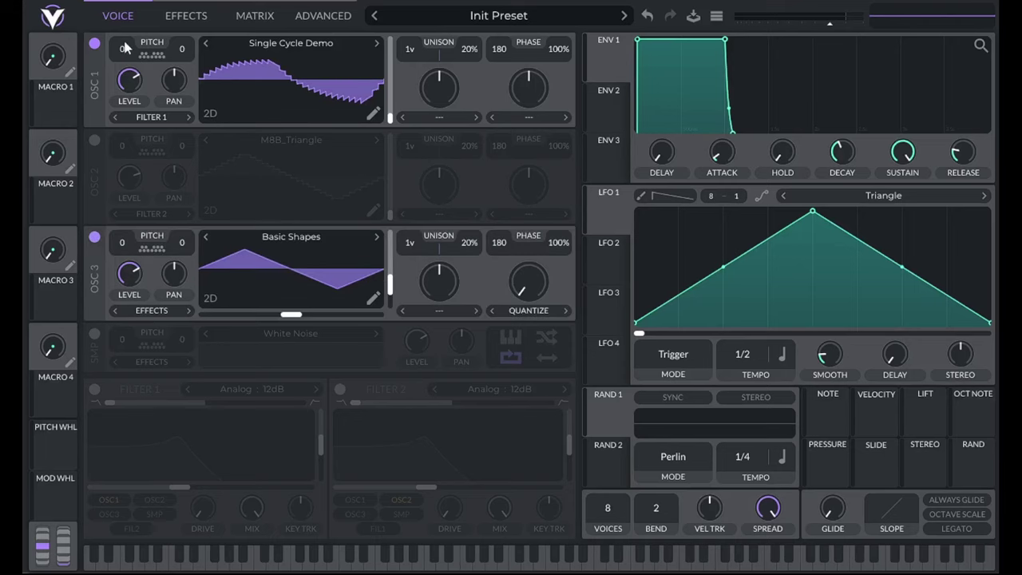
click(95, 43)
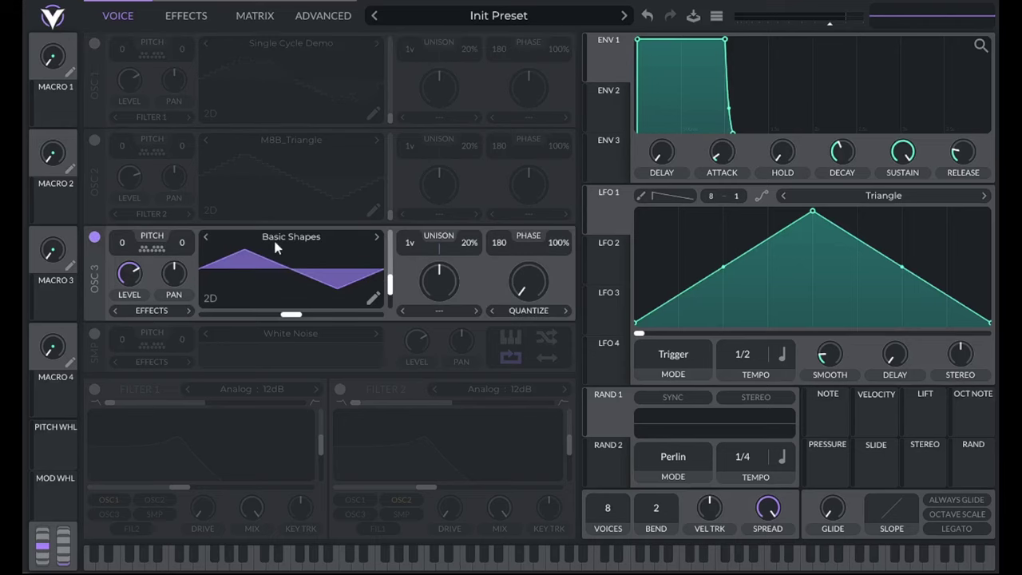
Check oscillator 3's Basic Shapes in the analysis display, and try raising its Quantize distortion amount before returning it to zero.
click(319, 15)
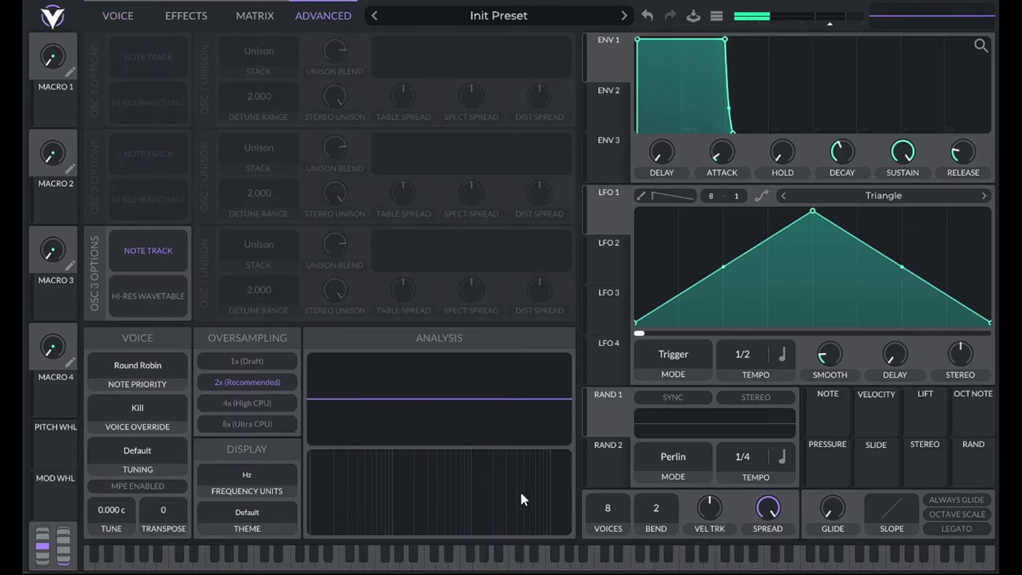
click(120, 15)
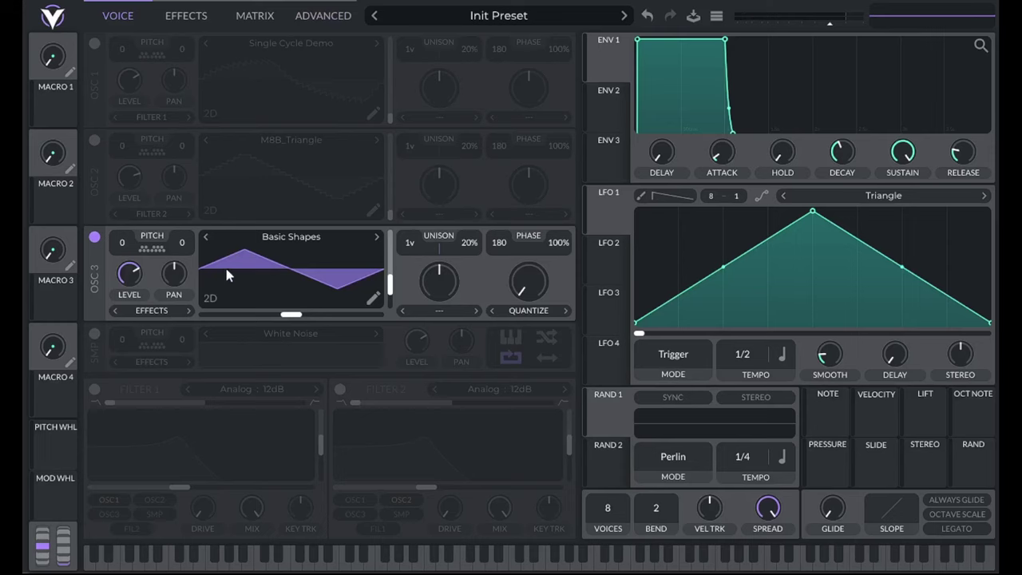
drag(534, 290, 551, 206)
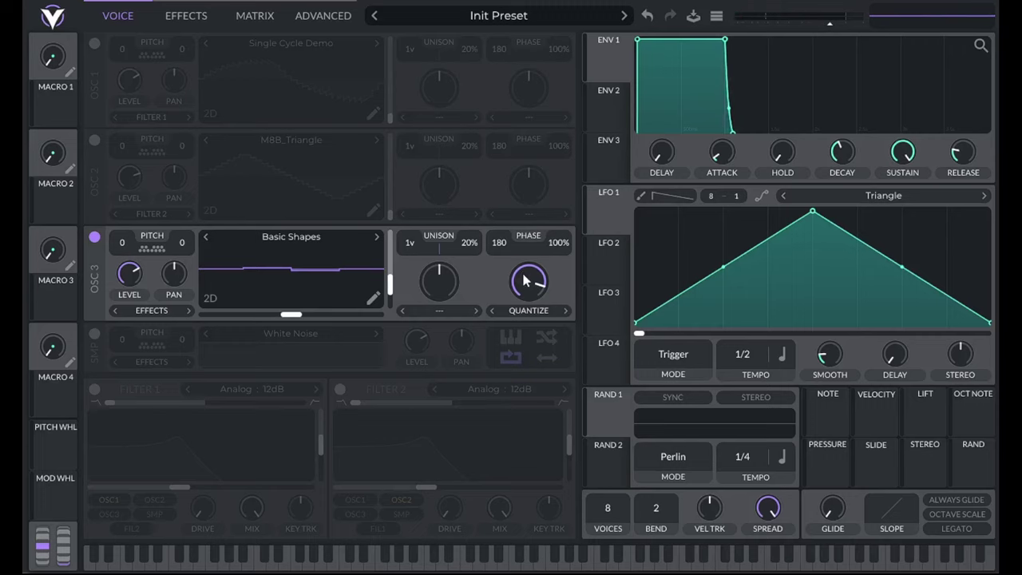
drag(521, 280, 528, 319)
Enable oscillator 2 with M8B_Triangle, turn off oscillator 3, and examine the triangle's waveform and spectrum in the analysis display.
click(94, 141)
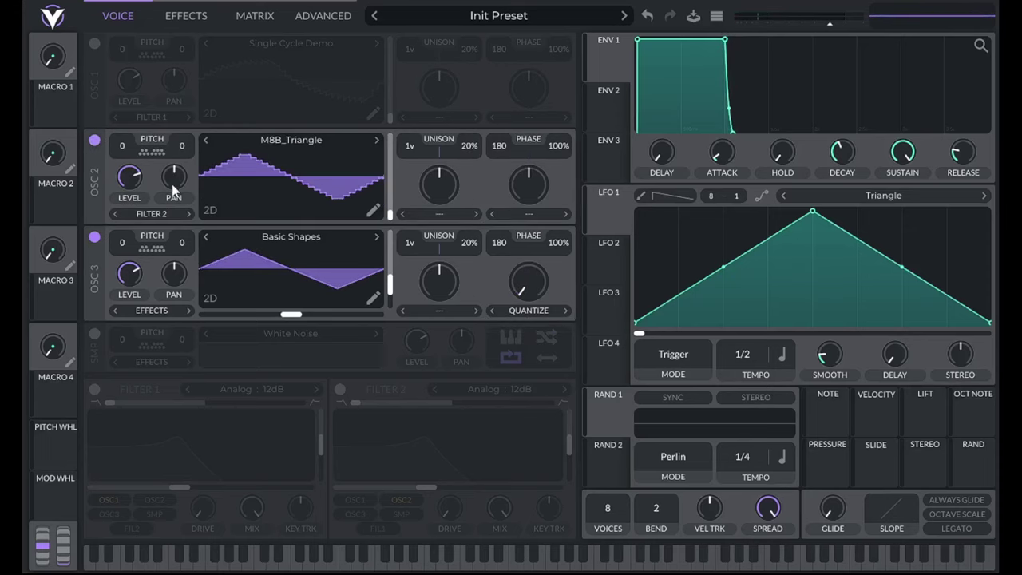
click(94, 237)
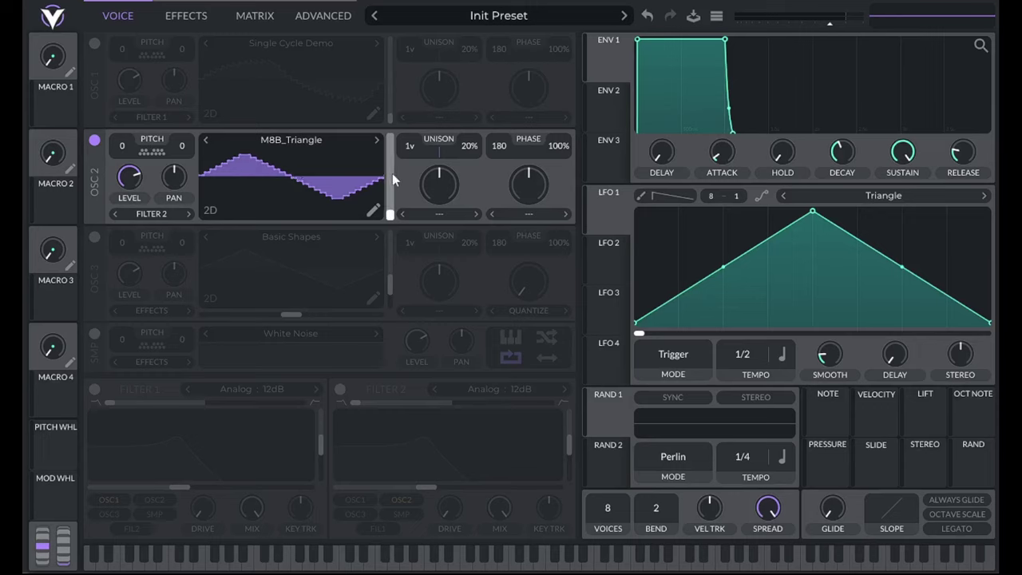
click(305, 24)
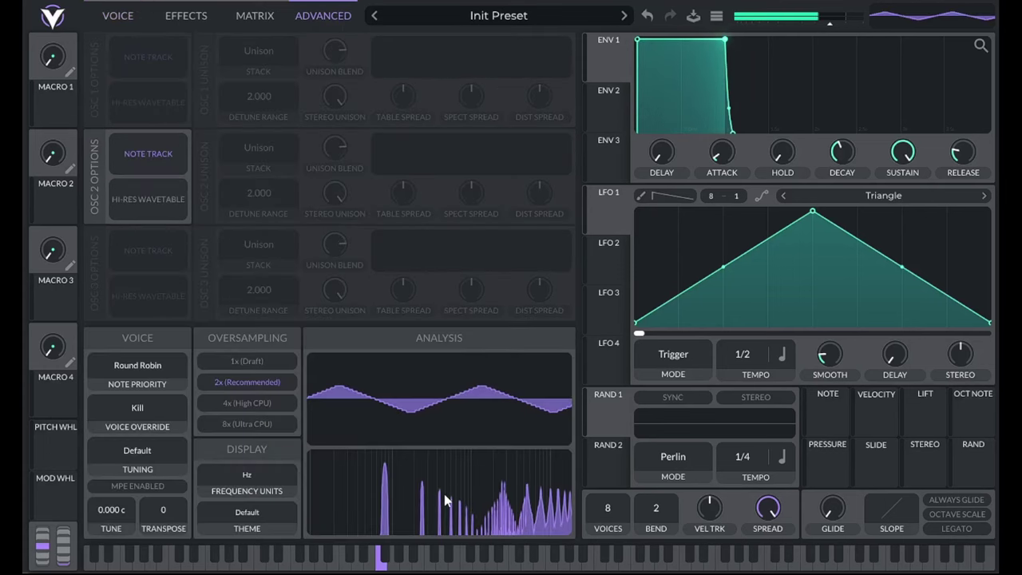
click(118, 17)
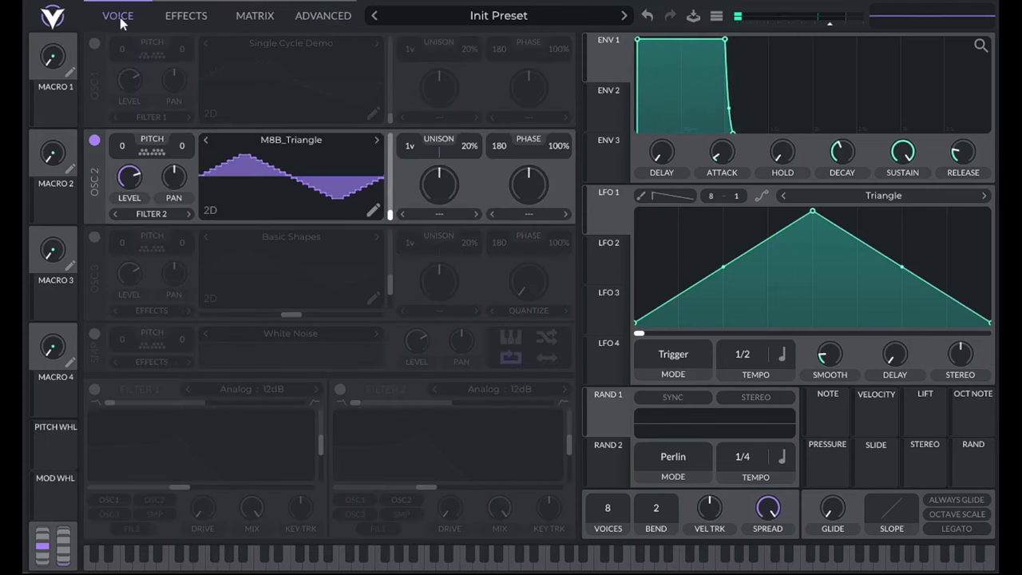
Enable oscillator 1 with Single Cycle Demo, turn off oscillator 2, and play a note to examine its spectrum.
click(94, 44)
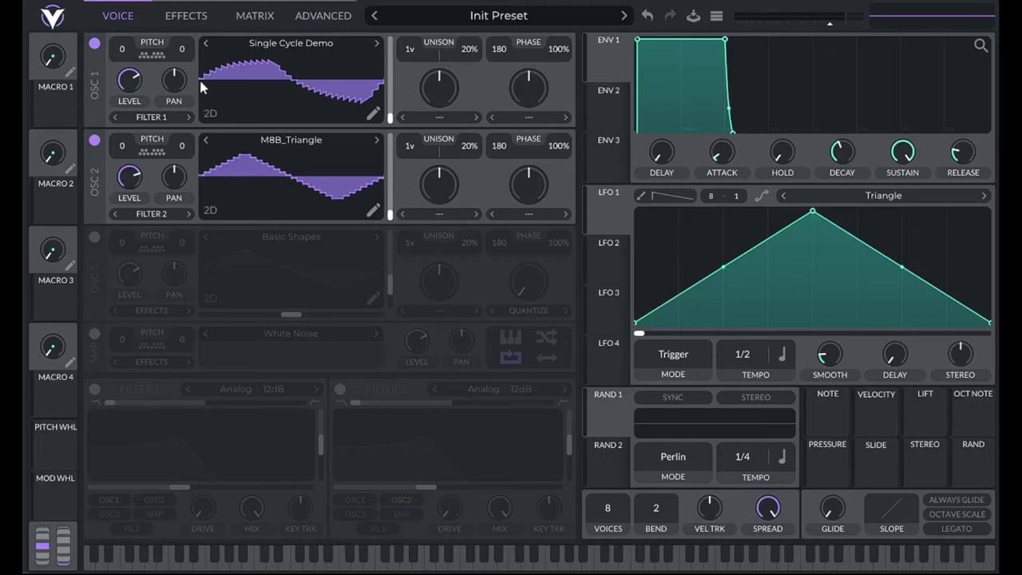
click(94, 142)
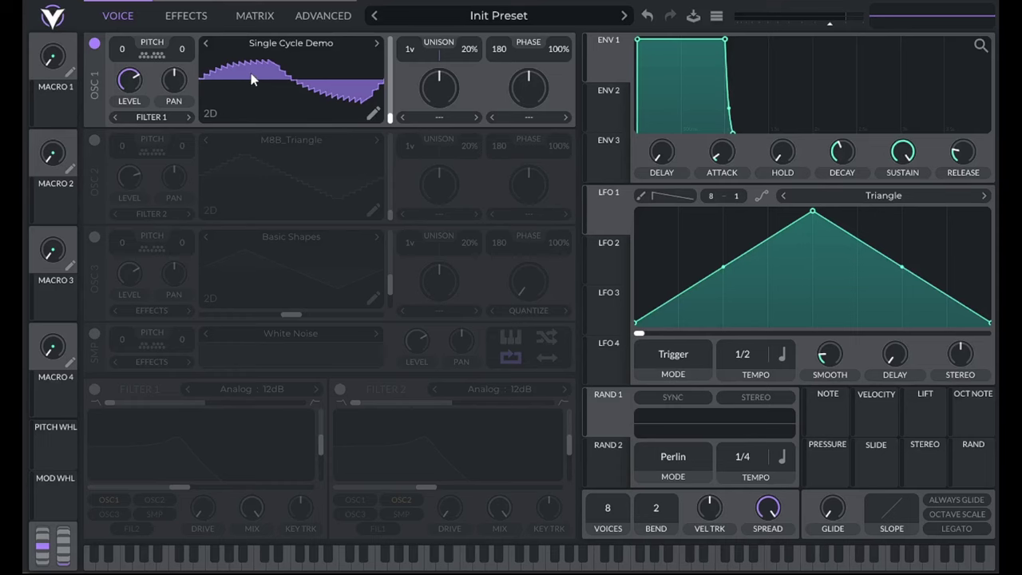
click(323, 15)
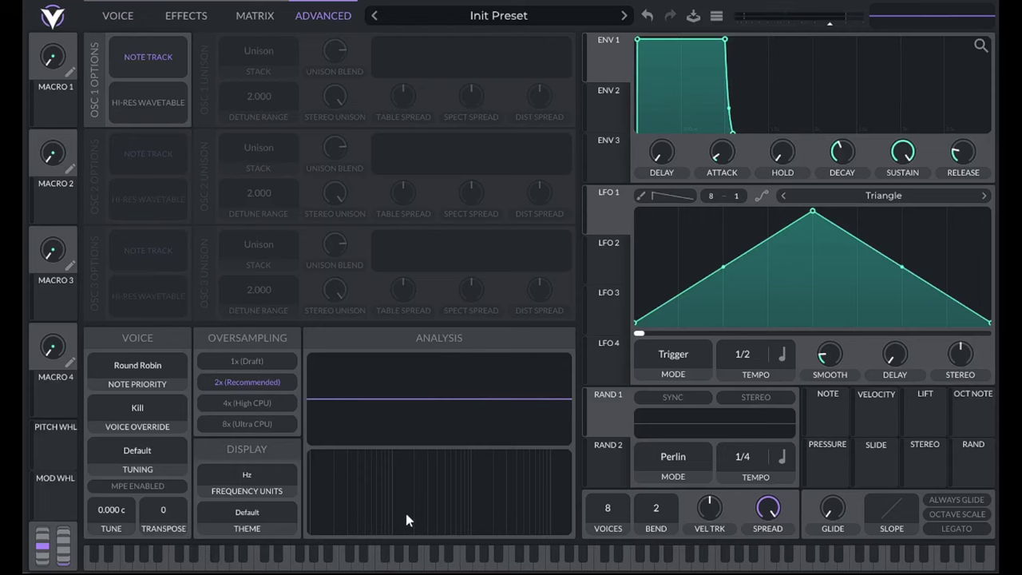
key(a)
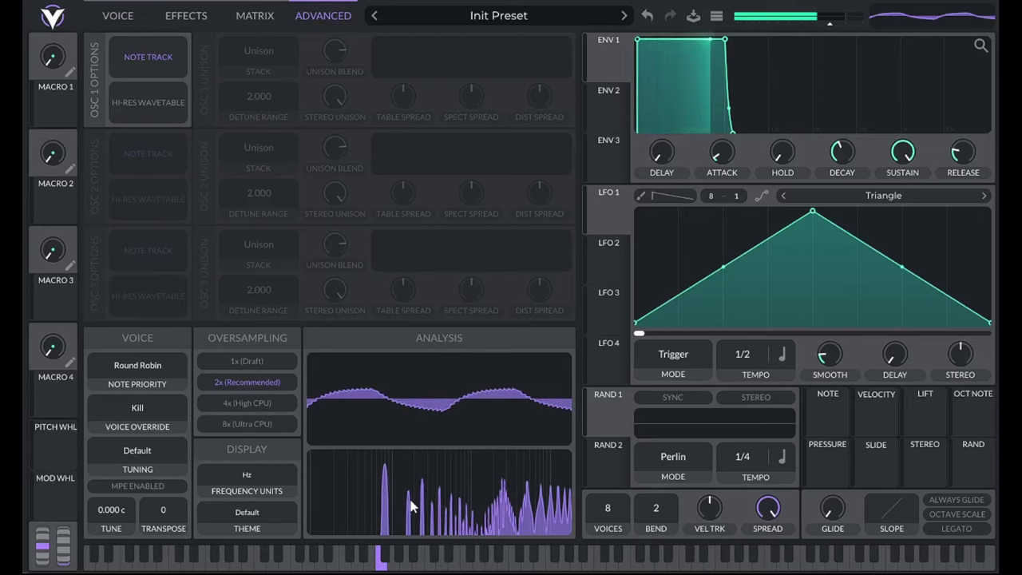
click(120, 16)
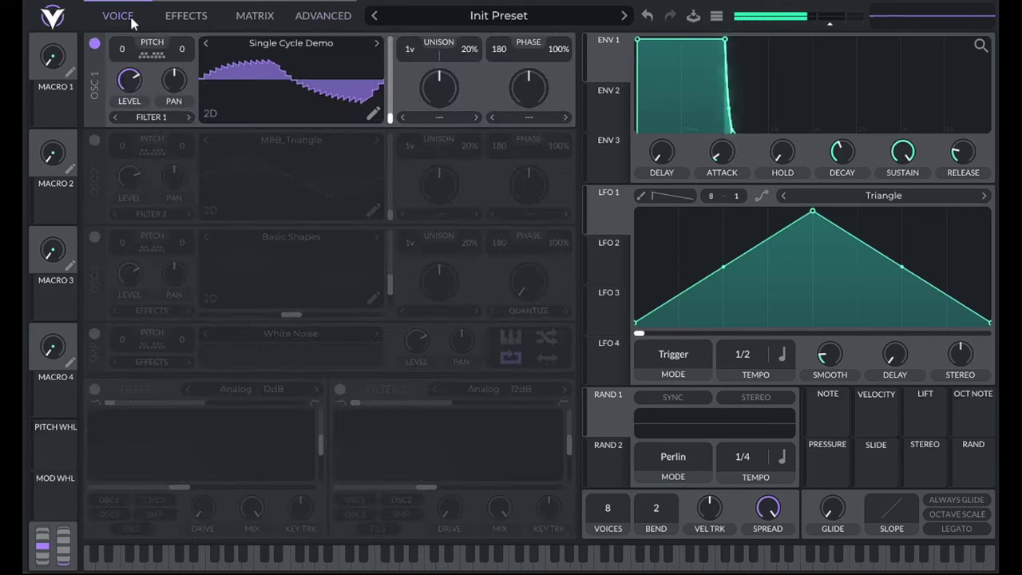
Enable oscillator 3 in place of oscillator 1 and load the Sample_2A03_Triangle wavetable from the 2A03 folder.
click(94, 236)
click(94, 44)
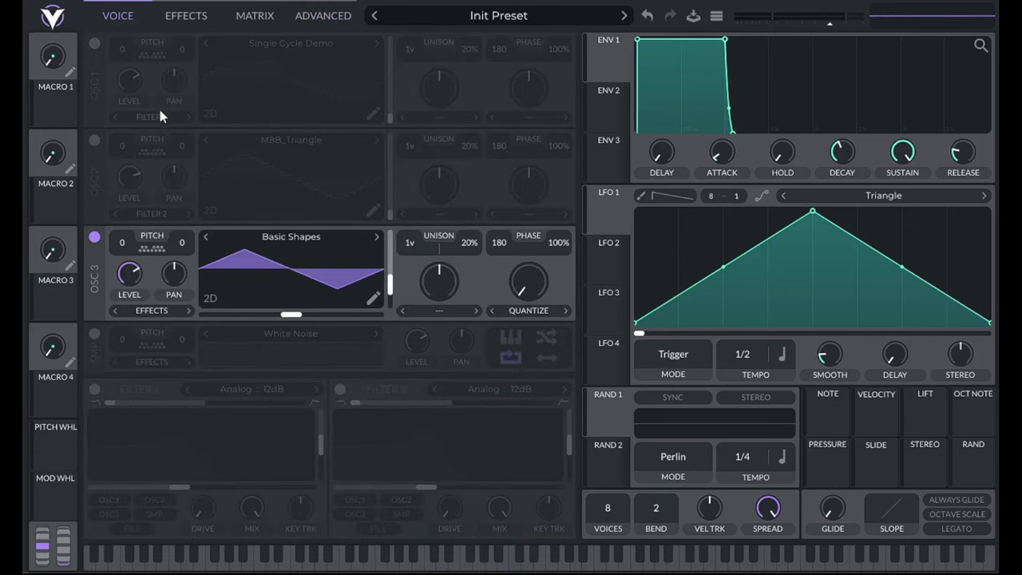
click(289, 232)
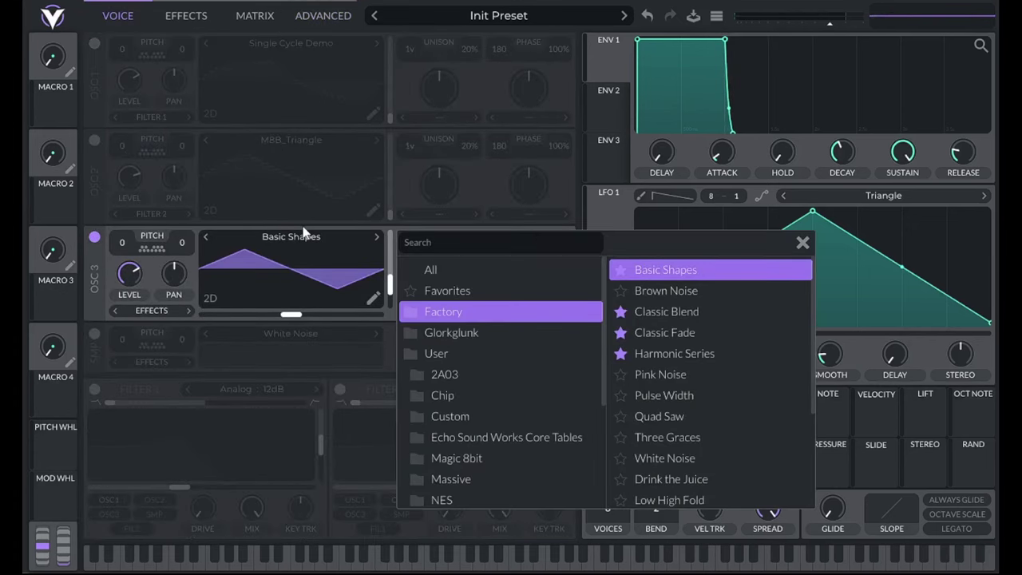
click(470, 374)
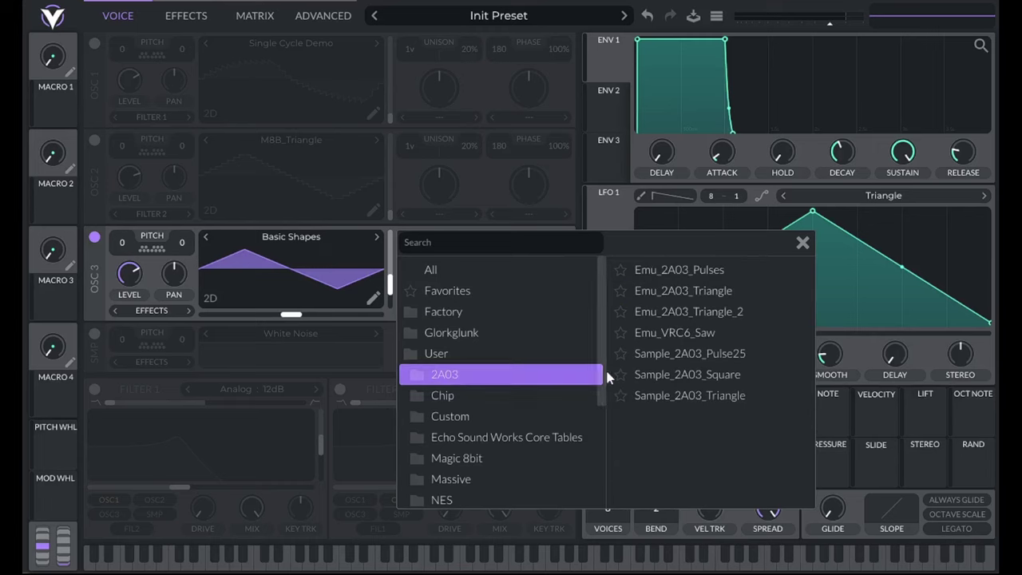
click(673, 391)
click(803, 243)
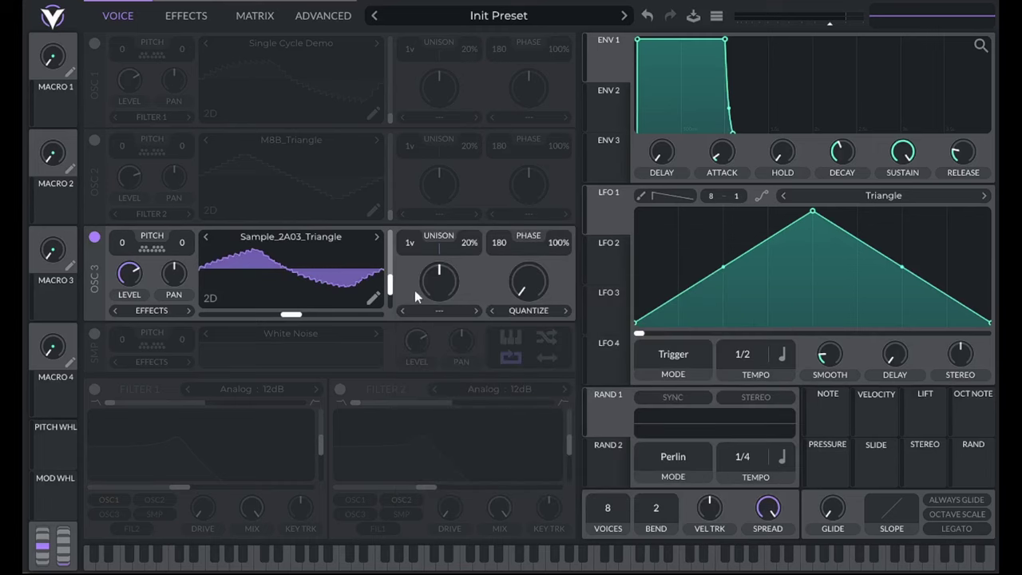
Play notes with Sample_2A03_Triangle and examine its waveform and harmonics in the analysis display.
key(a)
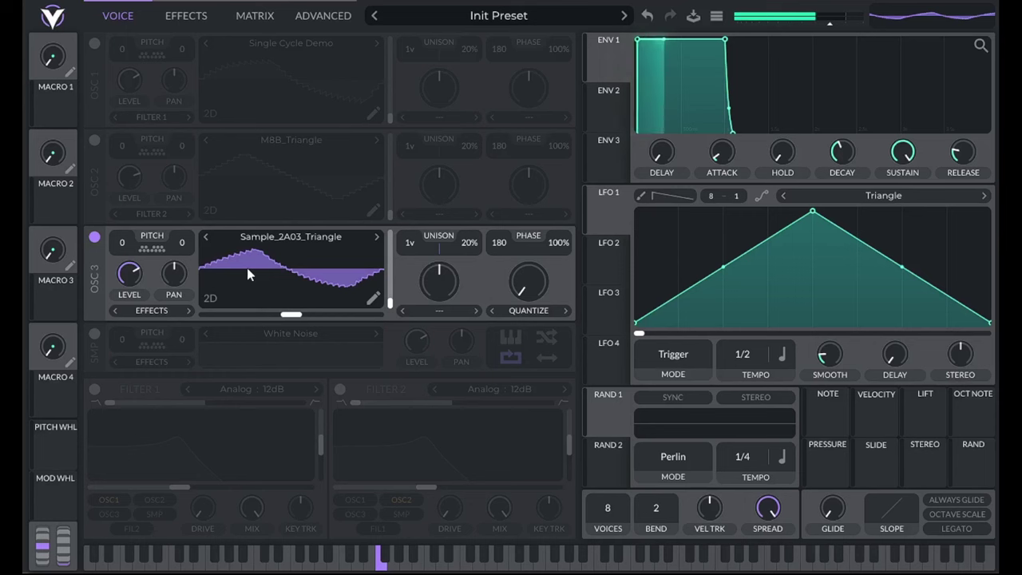
click(321, 16)
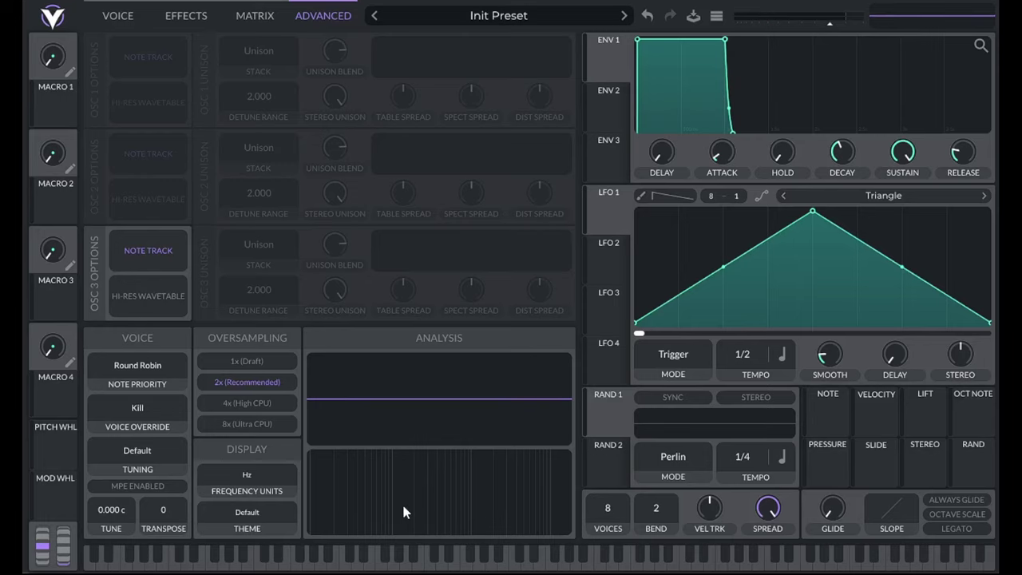
key(a)
click(114, 19)
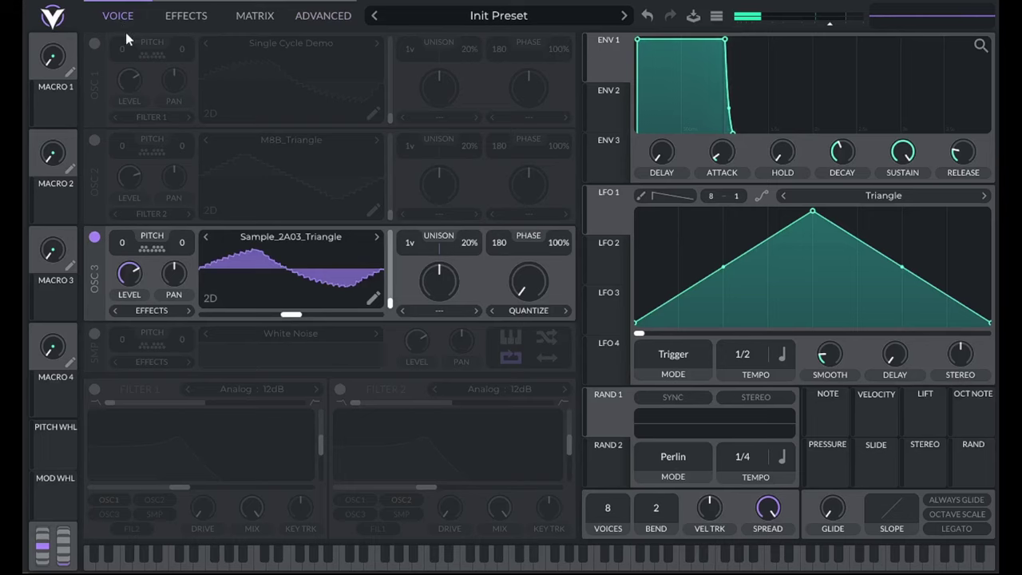
Enable oscillator 1 with Single Cycle Demo and turn off oscillator 3.
click(94, 43)
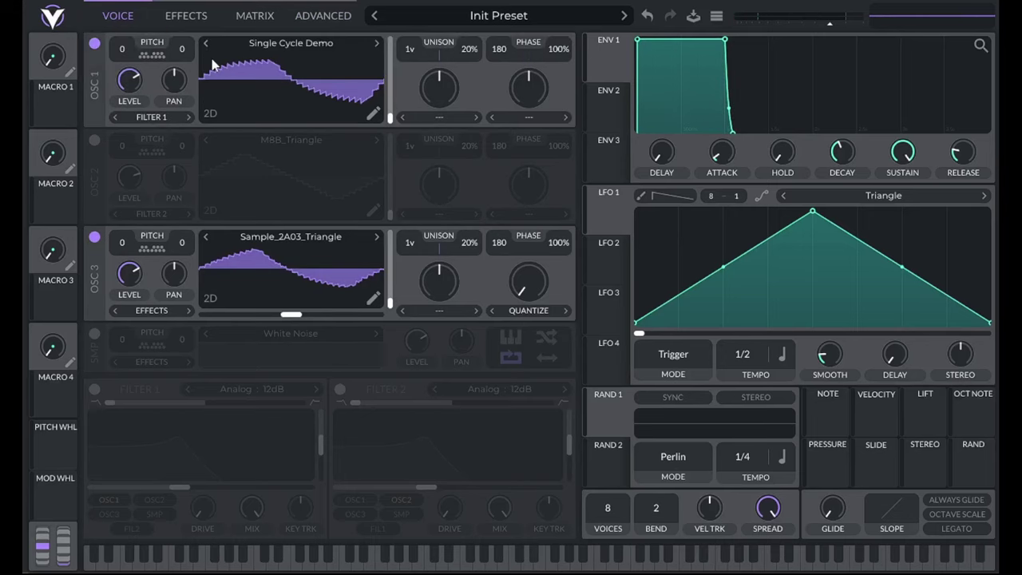
click(94, 240)
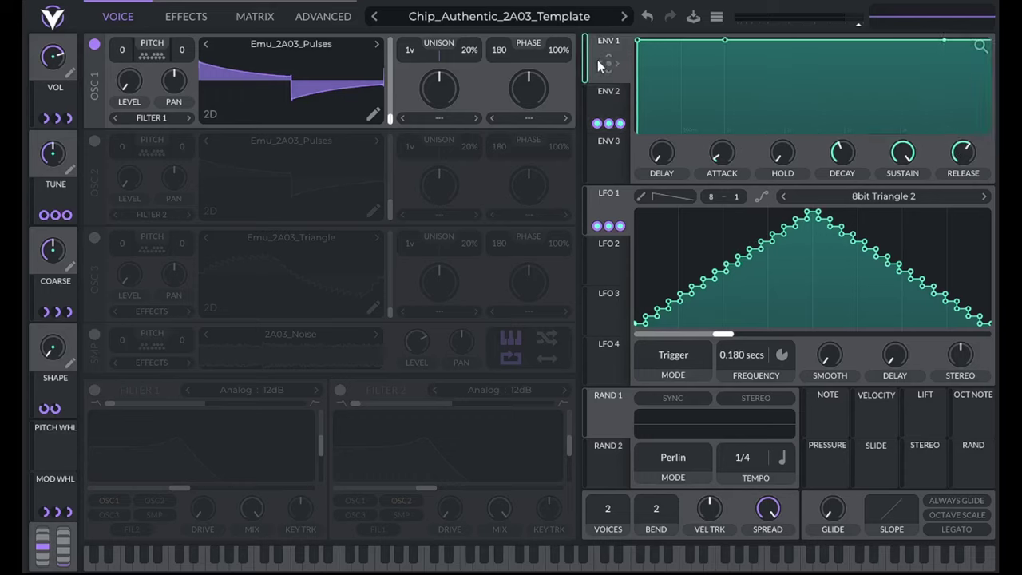
In Chip_Authentic_2A03_Template, select envelope 2, which controls the oscillator levels, and lower its sustain to zero.
drag(598, 65, 134, 86)
drag(605, 94, 133, 96)
click(612, 60)
drag(601, 104, 601, 104)
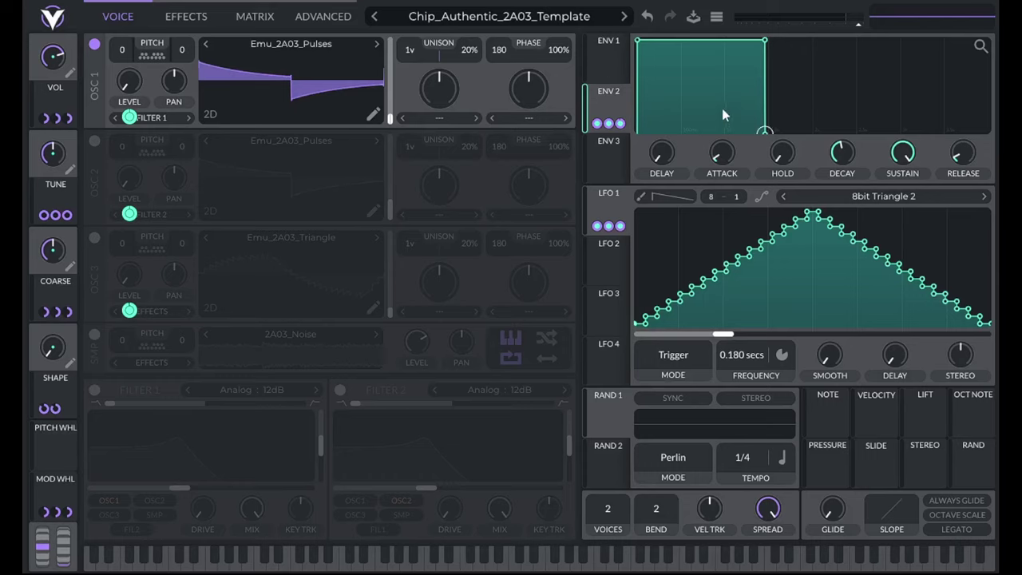
drag(740, 122, 908, 166)
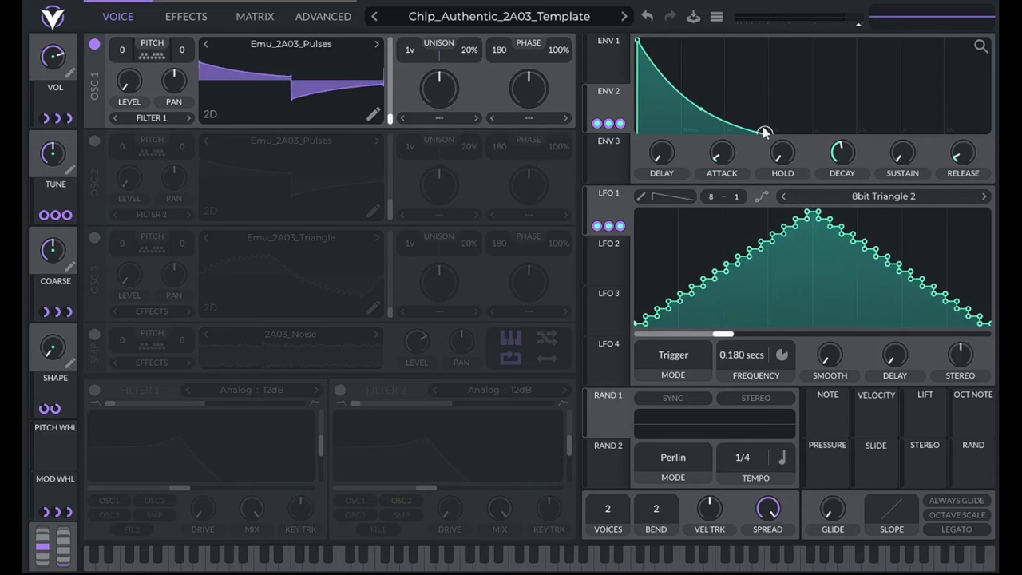
Show the modulation matrix and select the Env 2 to Osc 1 Level connection to view its remap curve.
click(316, 16)
click(262, 19)
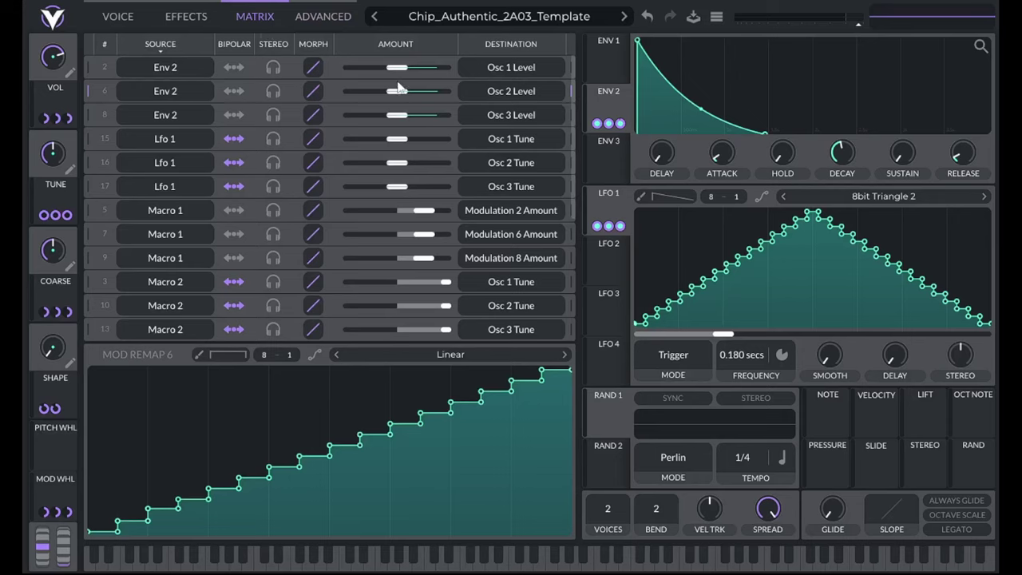
click(105, 70)
Try resetting the Env 2 to Osc 1 Level remap curve to Linear and undo the change.
right_click(312, 409)
click(325, 447)
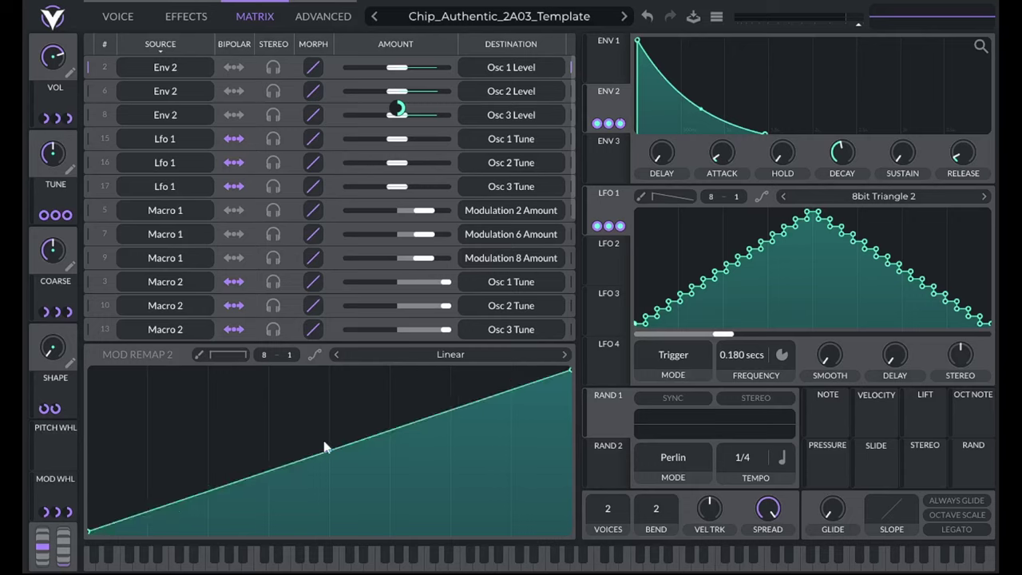
key(ctrl+z)
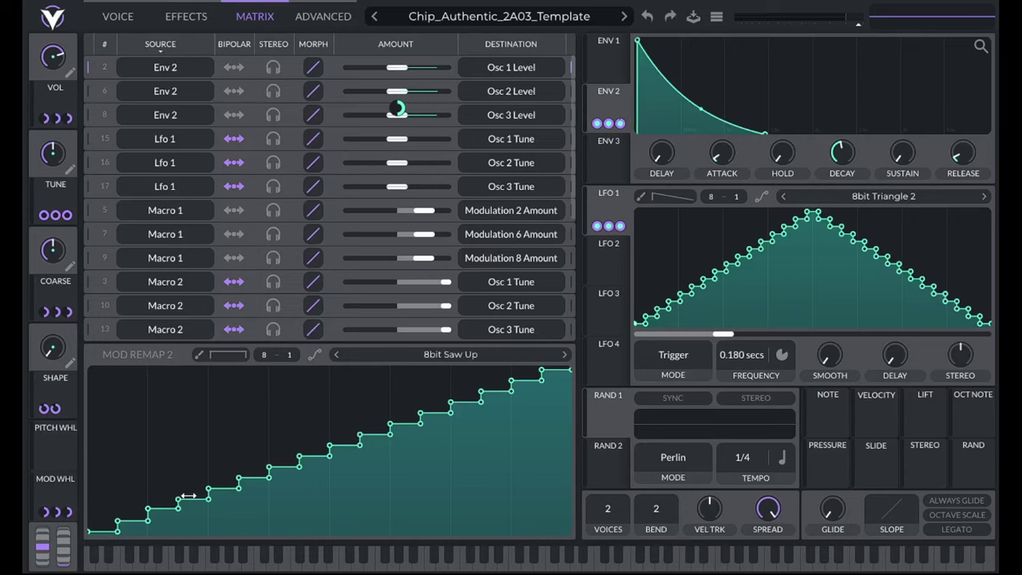
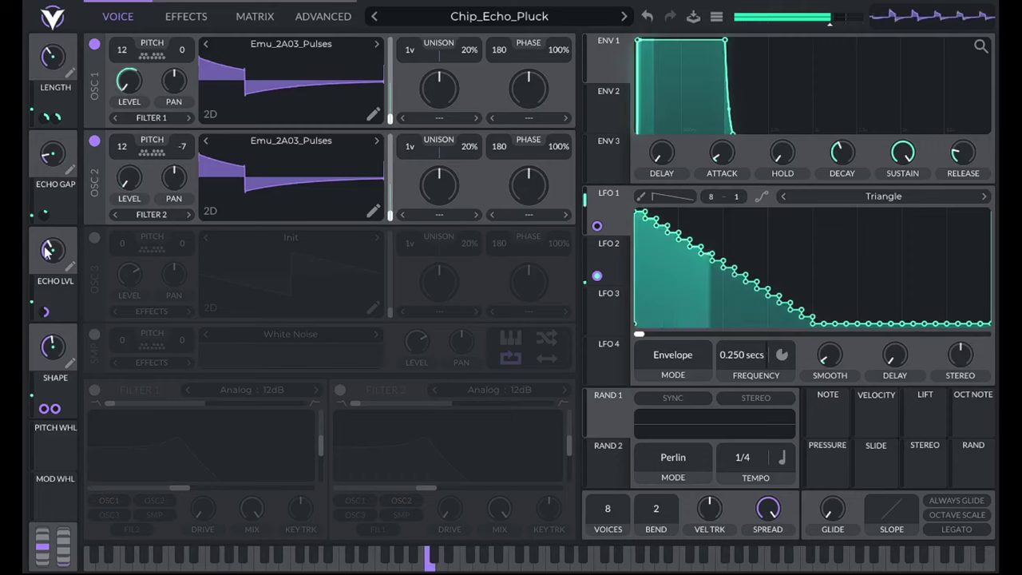
Lower the Echo Lvl macro of the Chip_Echo_Pluck preset.
mouse_move(53, 255)
drag(53, 256, 52, 295)
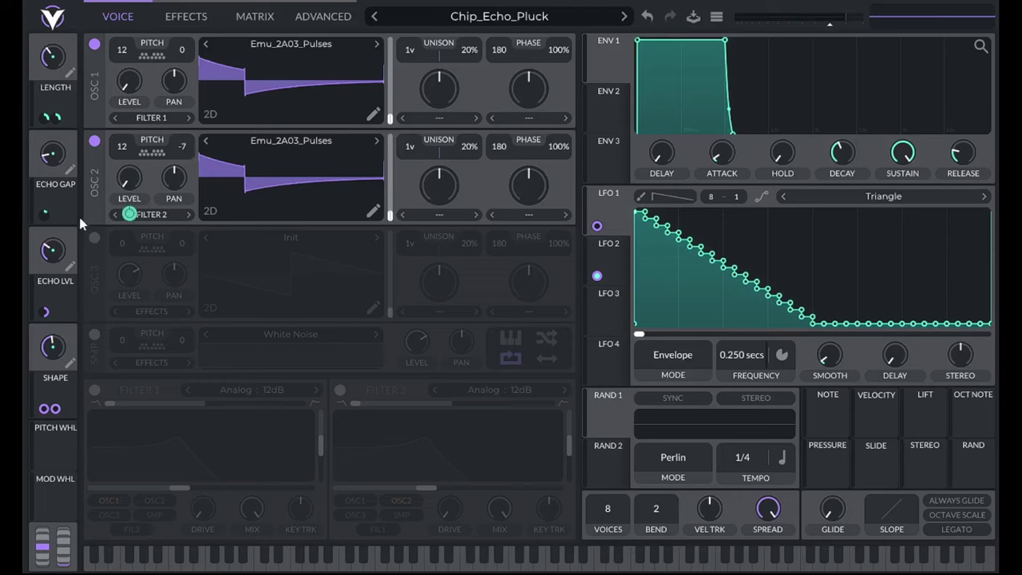
mouse_move(54, 258)
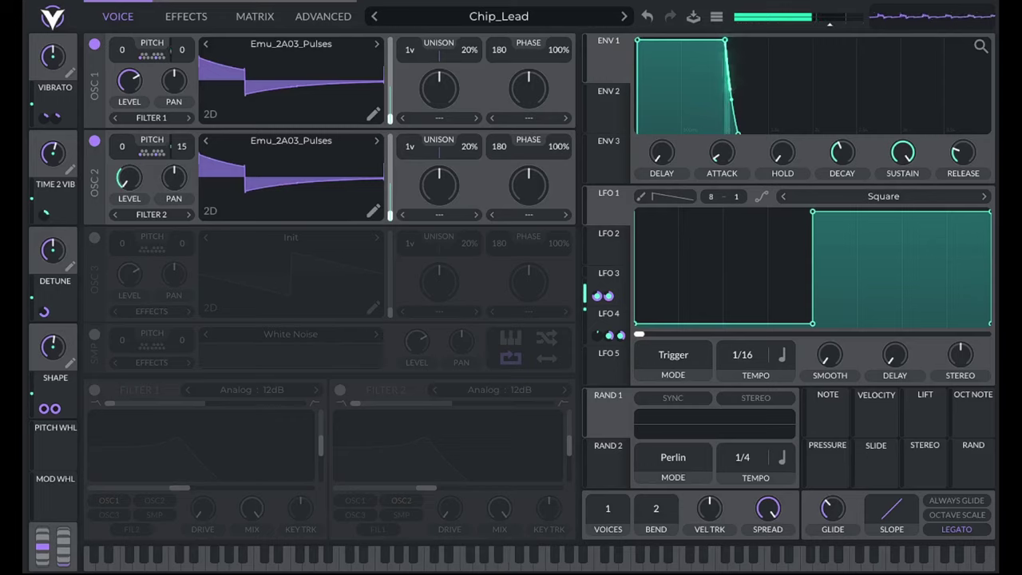
Turn oscillator 2 of the Chip_Lead preset off and on again to compare the sound.
click(95, 141)
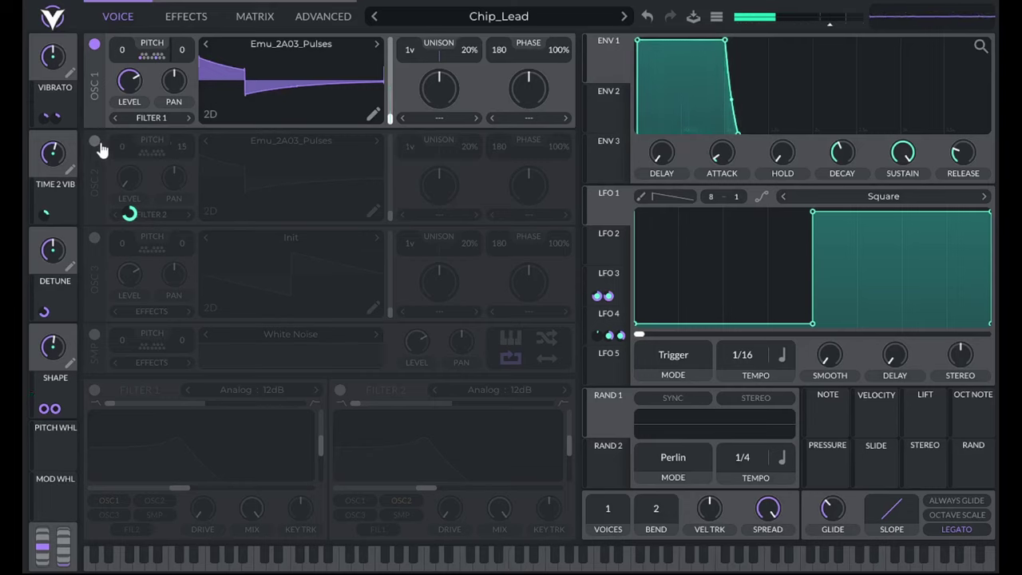
click(95, 141)
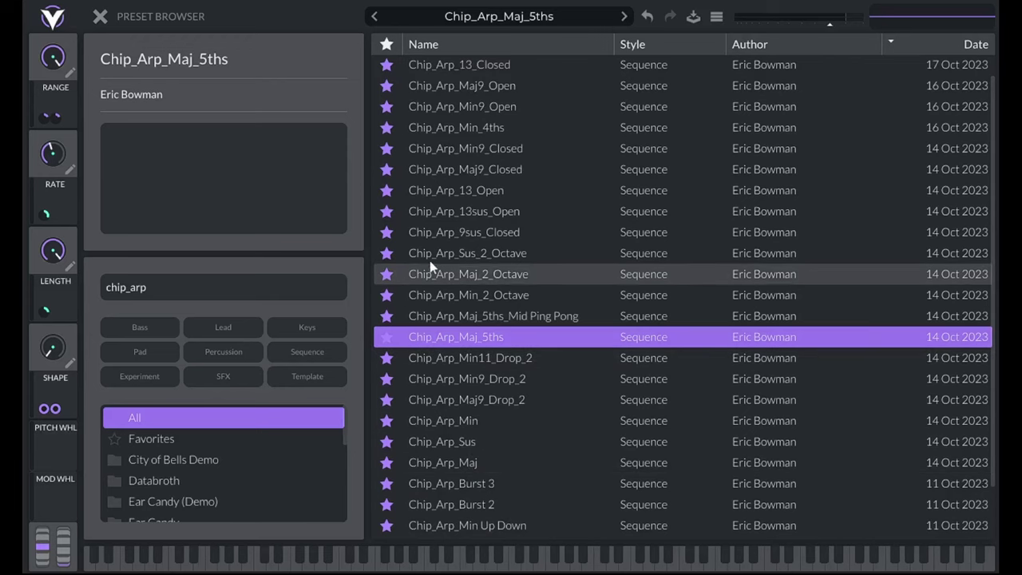
Load the Chip_Arp_13sus_Open preset and lower its Rate and Ping Pong macros.
click(435, 213)
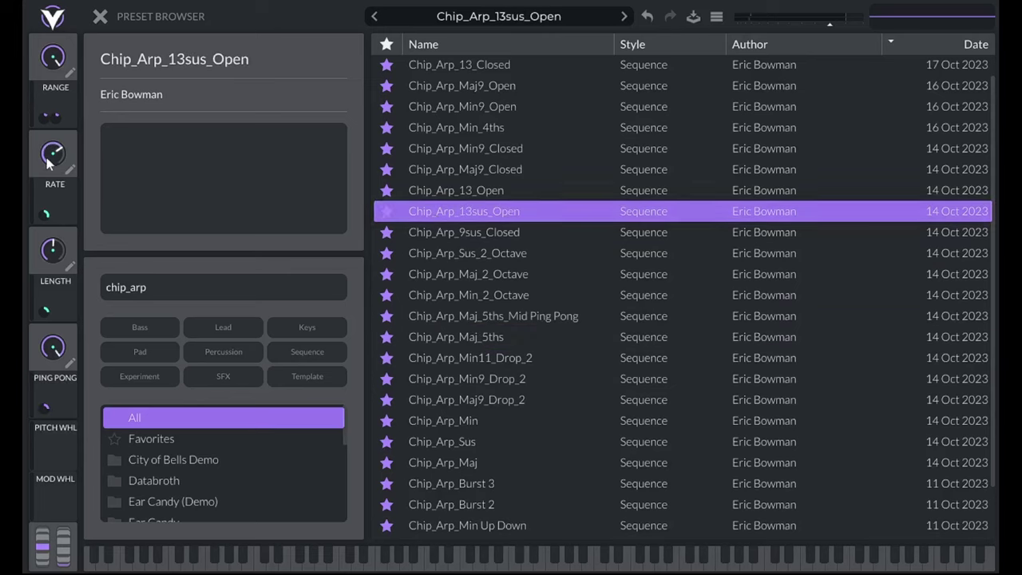
drag(48, 163, 76, 250)
mouse_move(58, 355)
drag(55, 352, 54, 360)
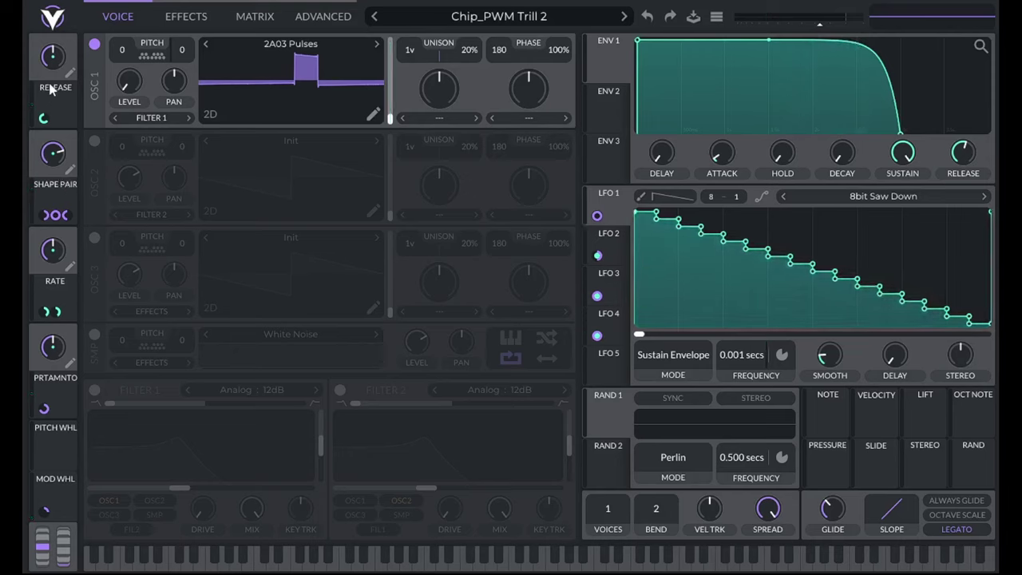
Raise the Rate macro of the Chip_PWM Trill 2 preset.
drag(58, 258, 62, 238)
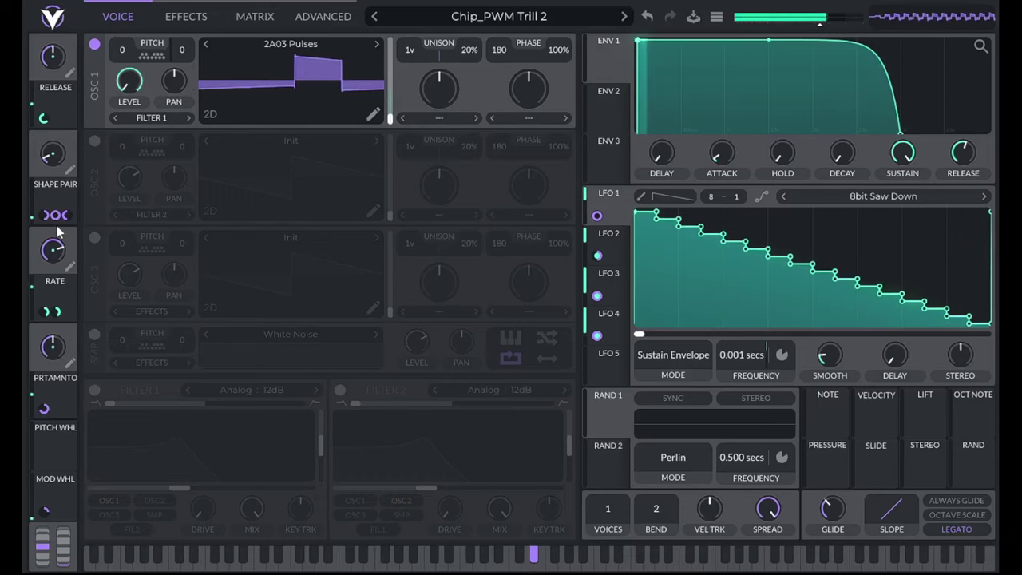
mouse_move(51, 250)
drag(57, 271, 59, 262)
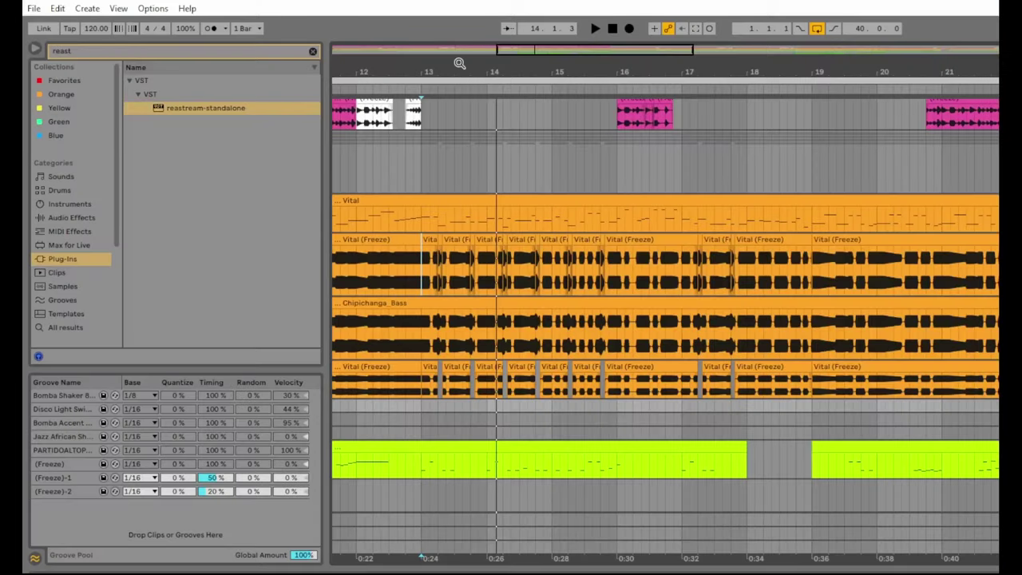
Select in turn the short Vital (Freeze) slices at 13.2, 13.4 and 14.2 above the Chipichanga_Bass track.
drag(459, 62, 394, 296)
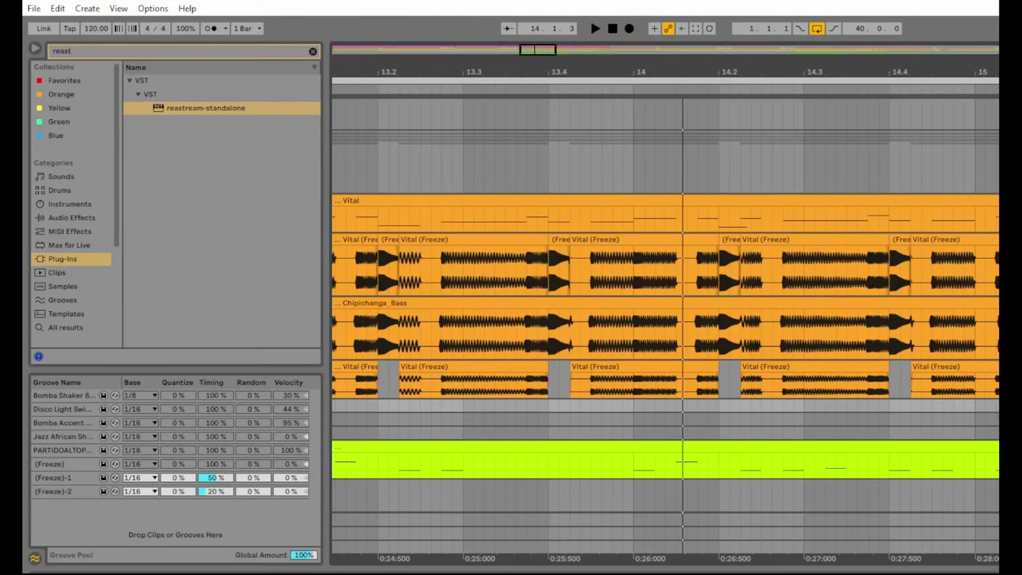
scroll(423, 176, left, 2)
click(440, 273)
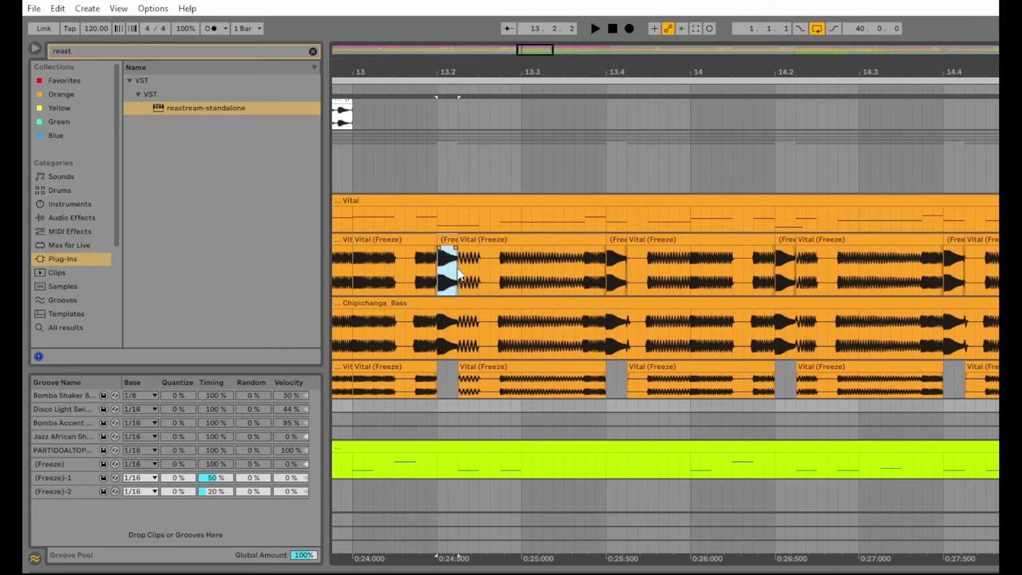
drag(605, 275, 623, 285)
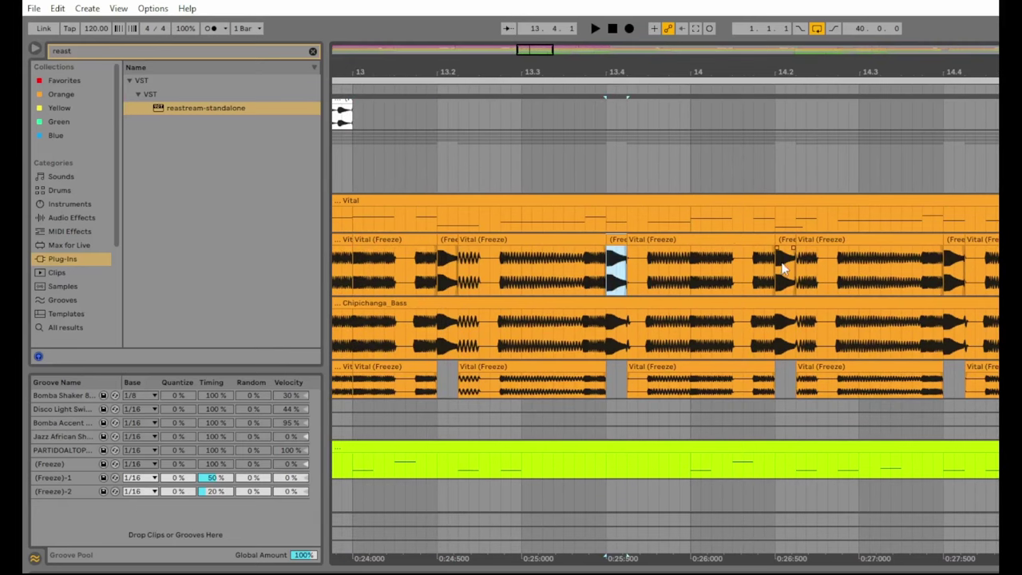
drag(777, 268, 795, 283)
scroll(693, 108, down, 3)
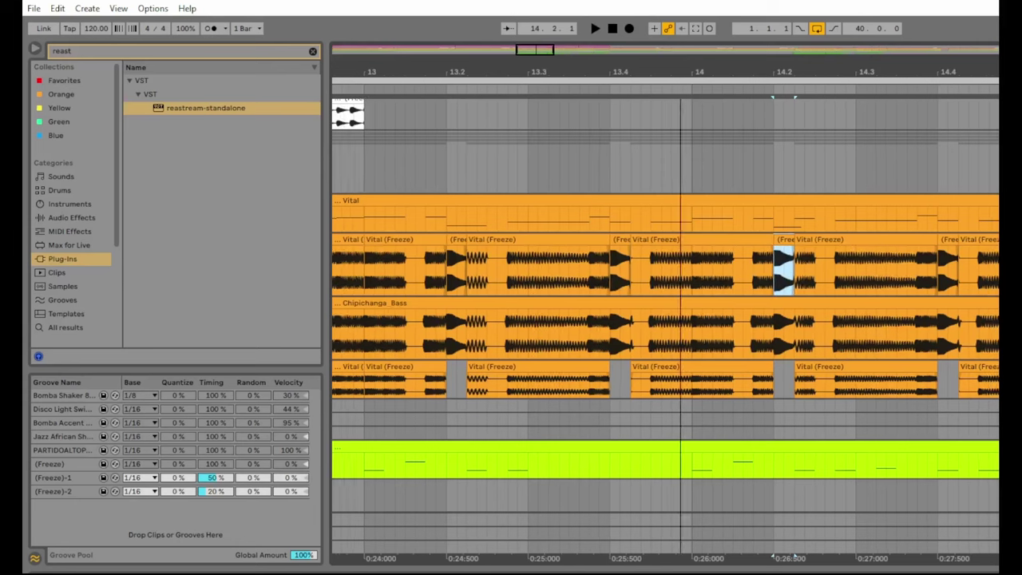
Play the arrangement from bar 13 and stop playback just after bar 16.
click(482, 276)
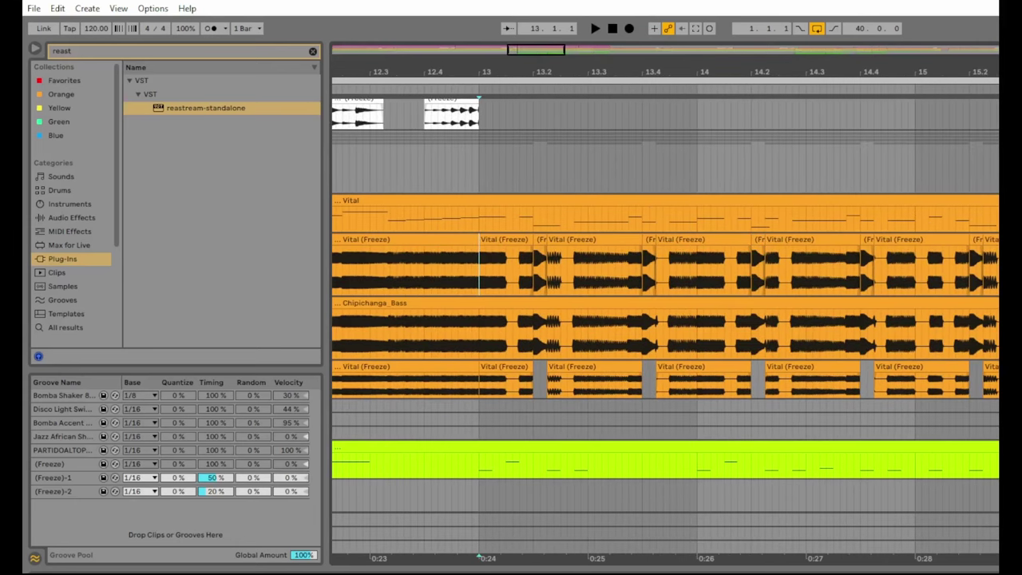
key(space)
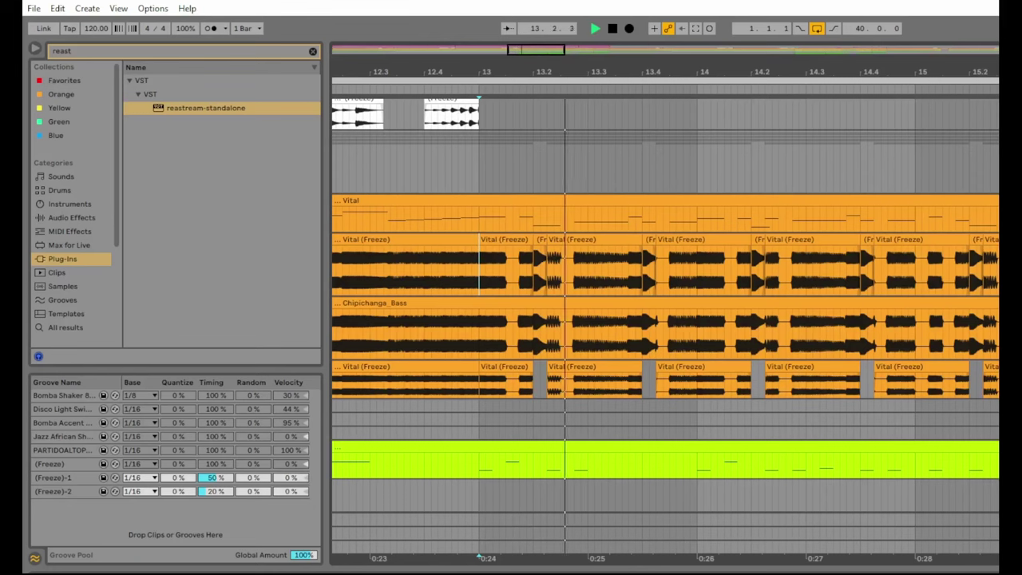
key(minus)
drag(874, 76, 874, 80)
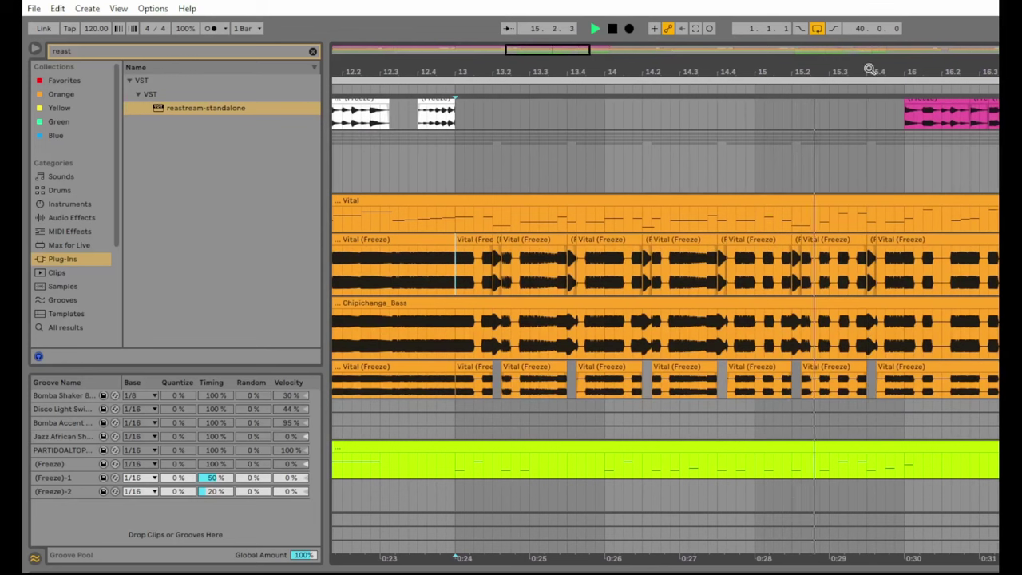
key(space)
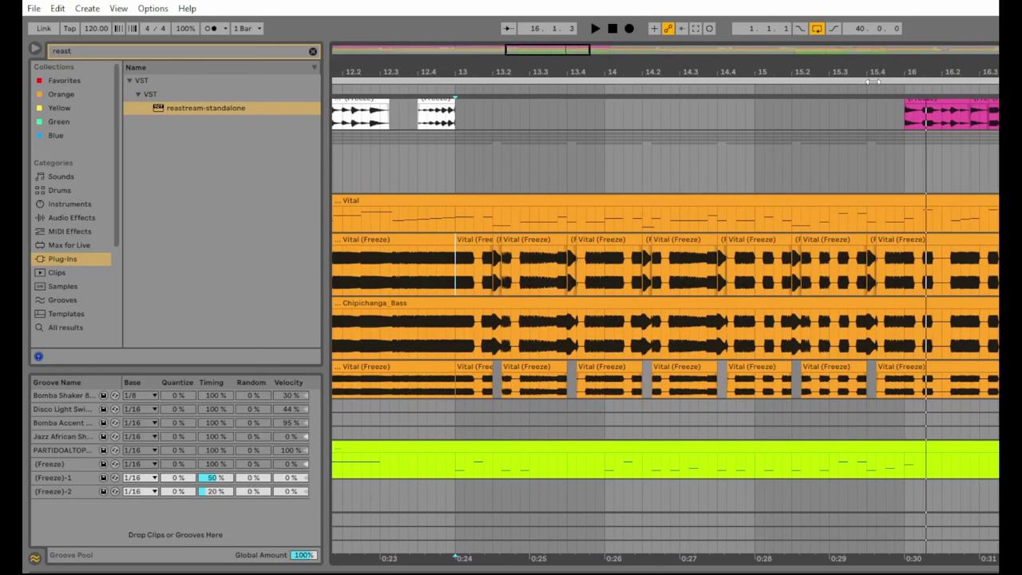
Return to bar 13 and play the passage again to follow the Vital bass slices.
drag(870, 77, 769, 72)
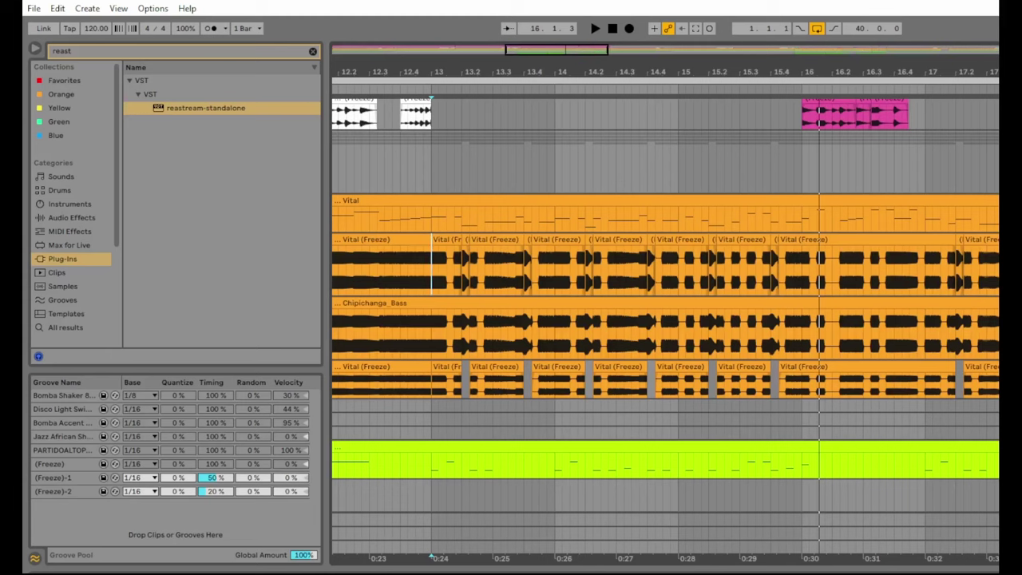
click(438, 283)
key(space)
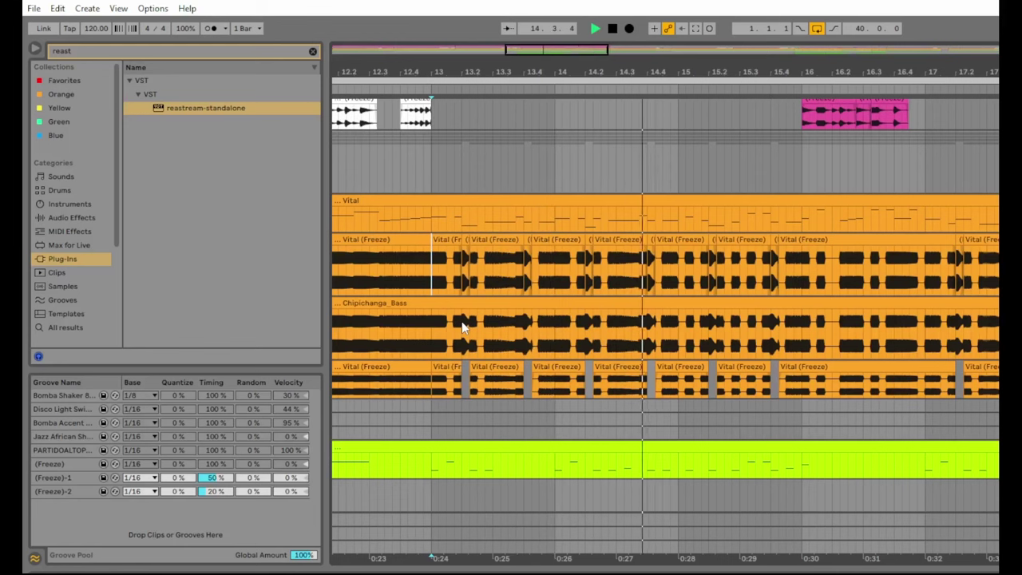
drag(938, 69, 934, 46)
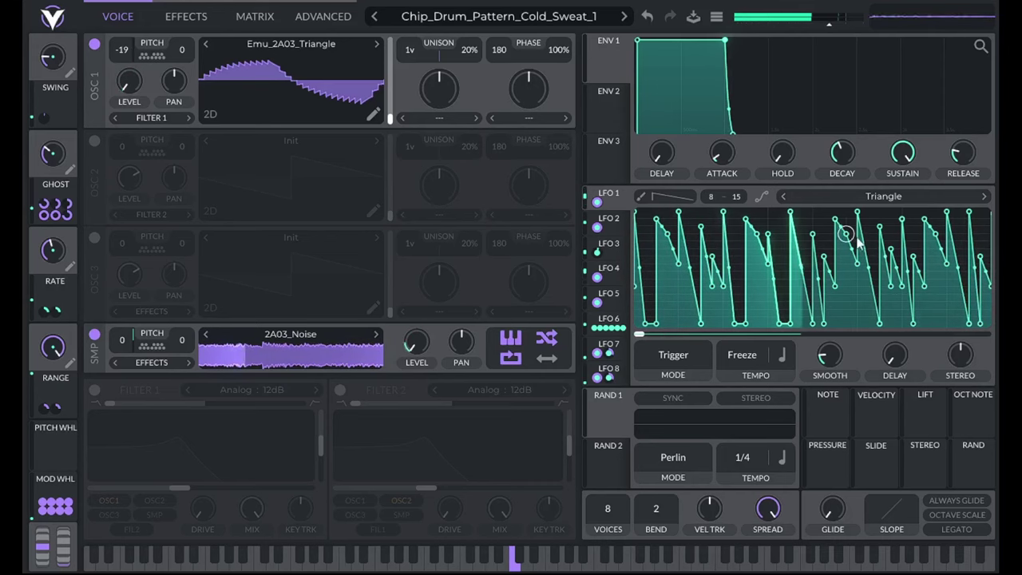
View LFO 2 and LFO 1 of the Chip_Drum_Pattern_Cold_Sweat_1 preset, and turn off oscillator 1 to isolate the noise sample.
click(617, 225)
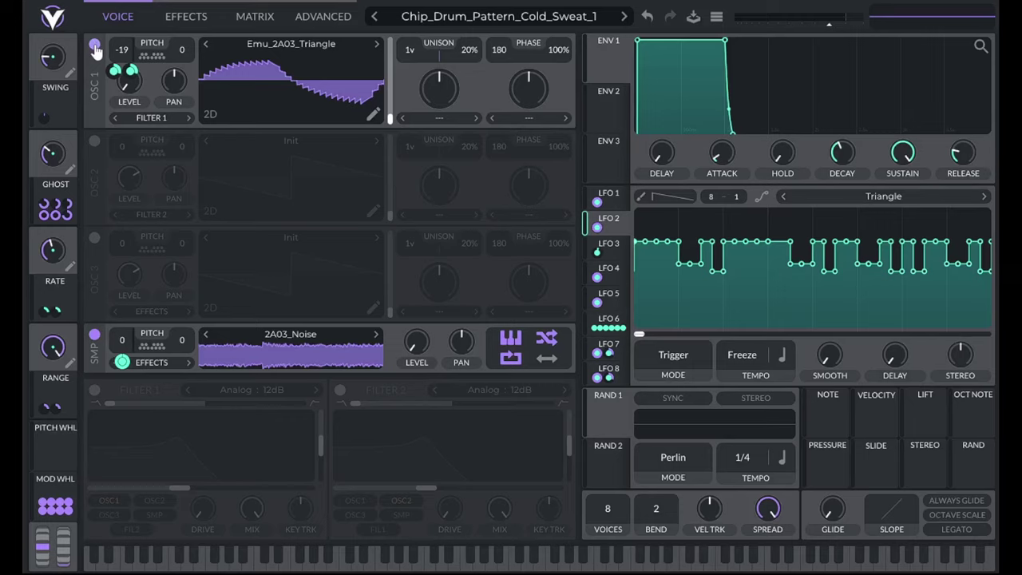
click(609, 195)
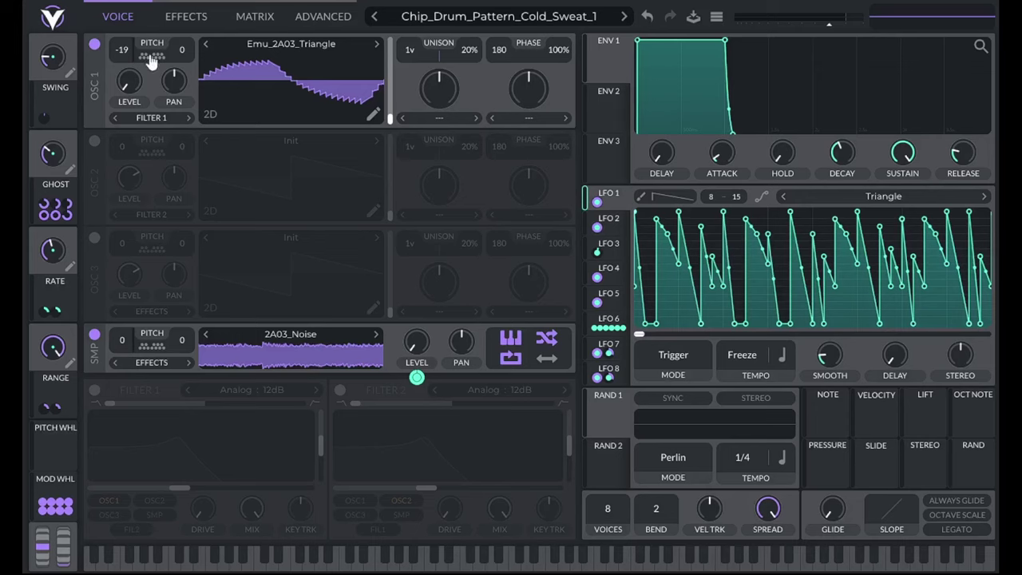
click(96, 45)
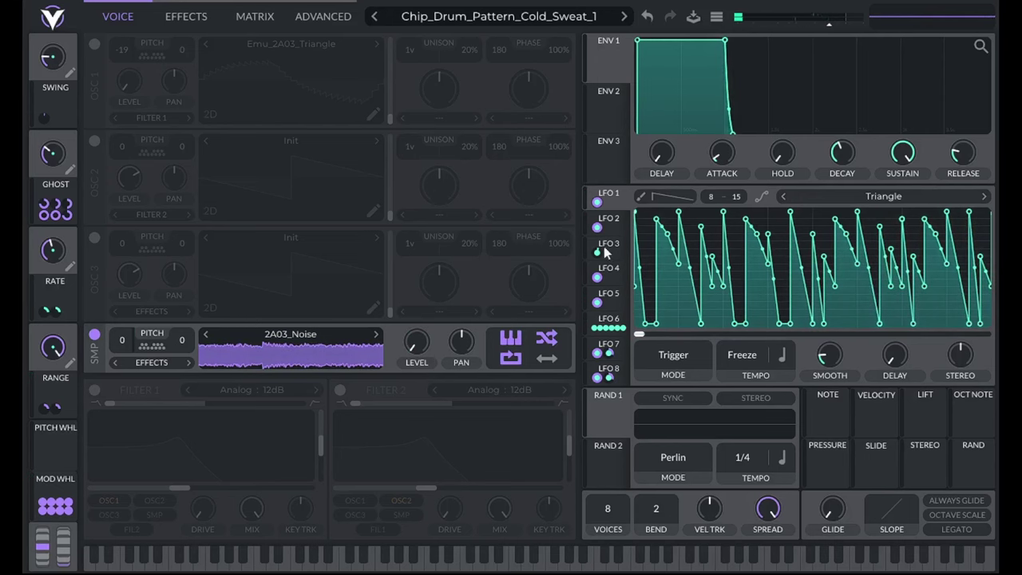
Compare the LFO 4 shape and grid settings with those of LFO 1.
click(614, 280)
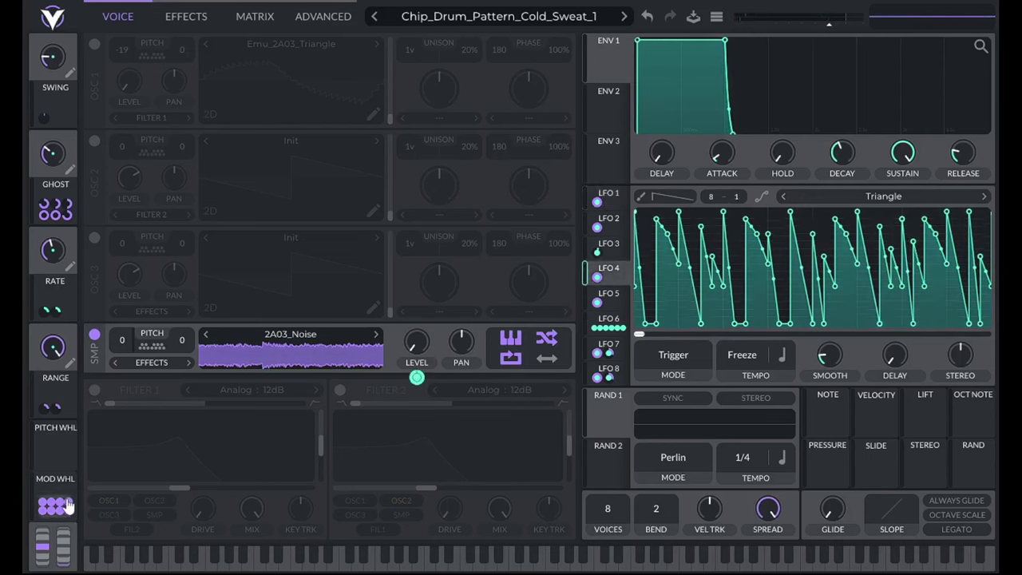
click(614, 201)
click(617, 279)
click(613, 202)
click(618, 274)
Review the shapes of LFO 1, LFO 2 and the Samba Swing LFO 3 together with the Swing macro.
click(609, 247)
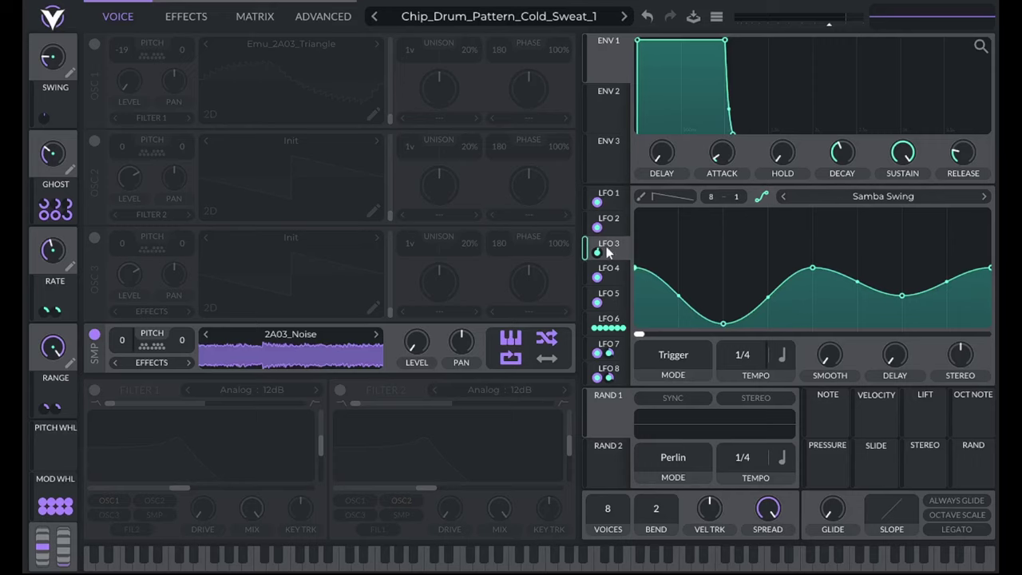
mouse_move(601, 252)
click(615, 199)
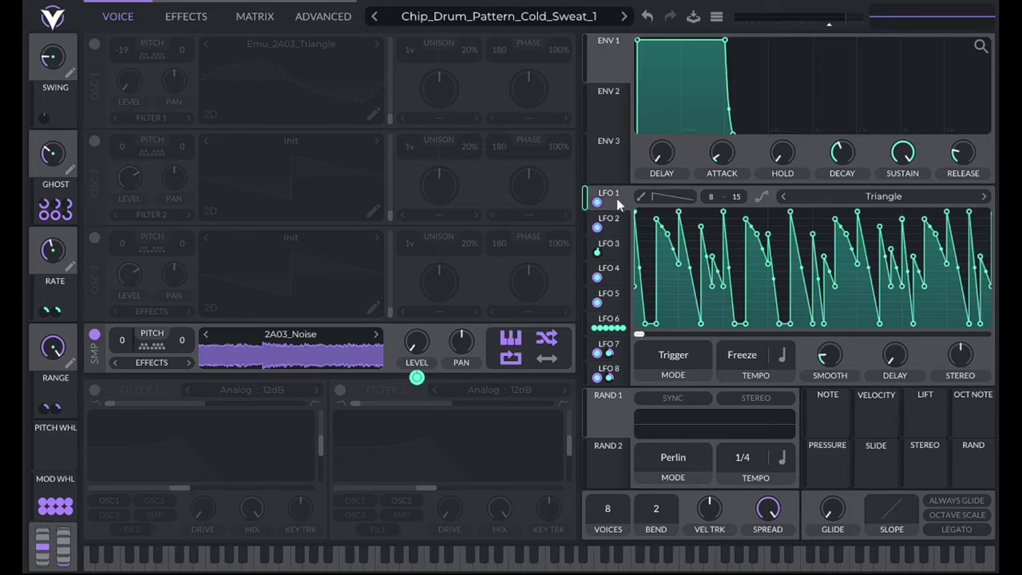
click(618, 219)
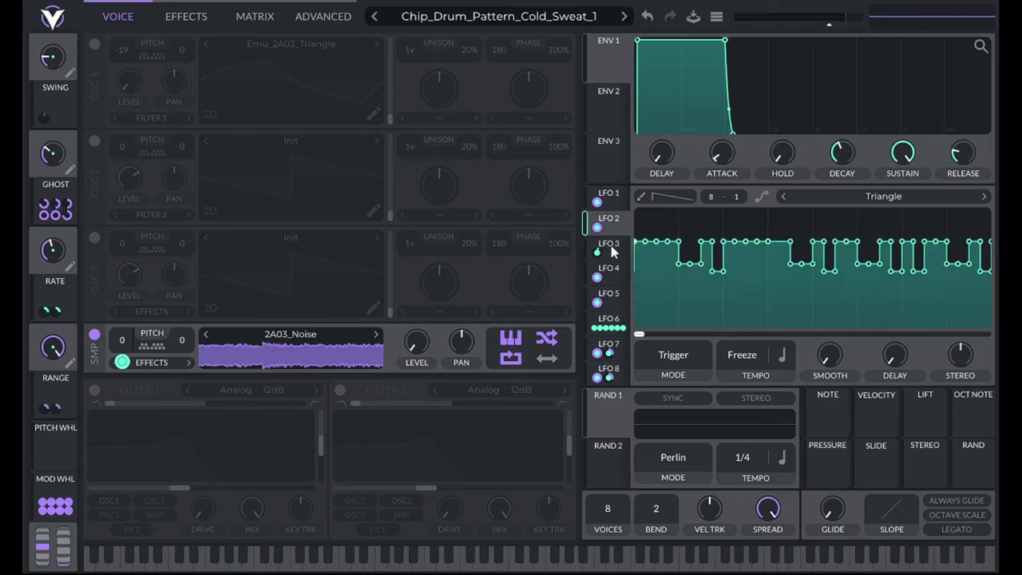
click(611, 246)
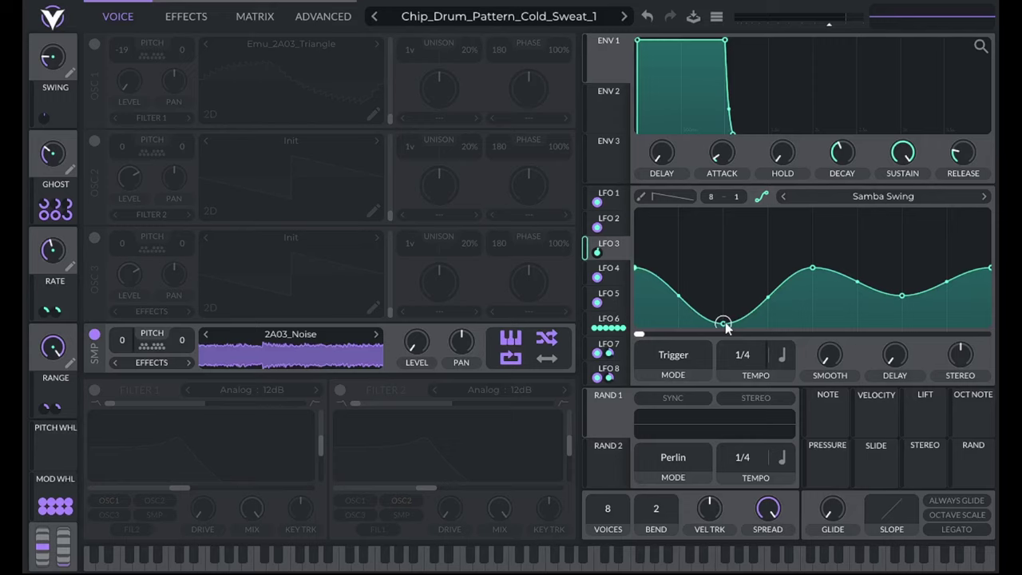
mouse_move(71, 87)
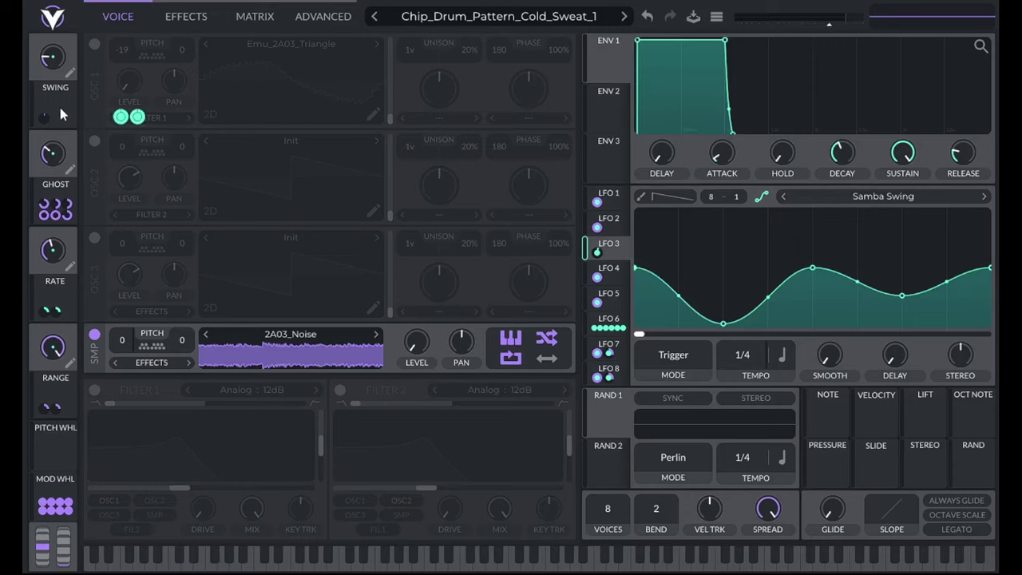